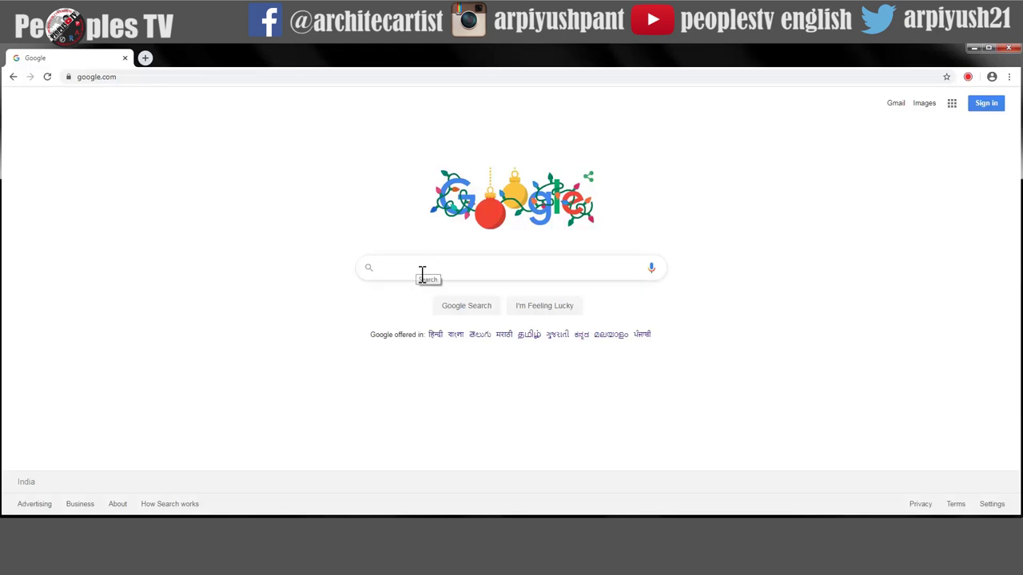
Search Google for "peoplestv english" and open the channel's YouTube result
type("peoplestv english")
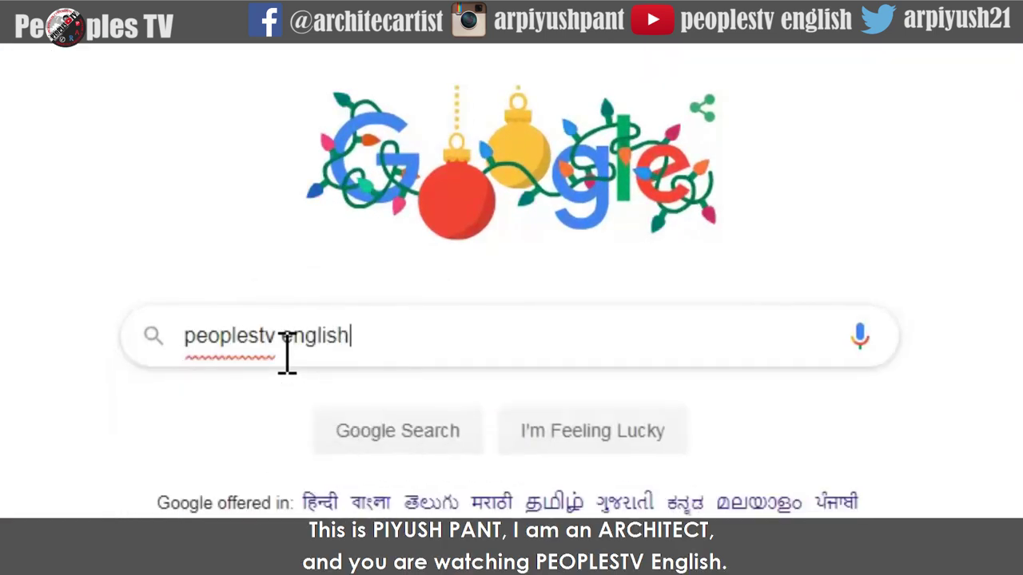
left_click(397, 441)
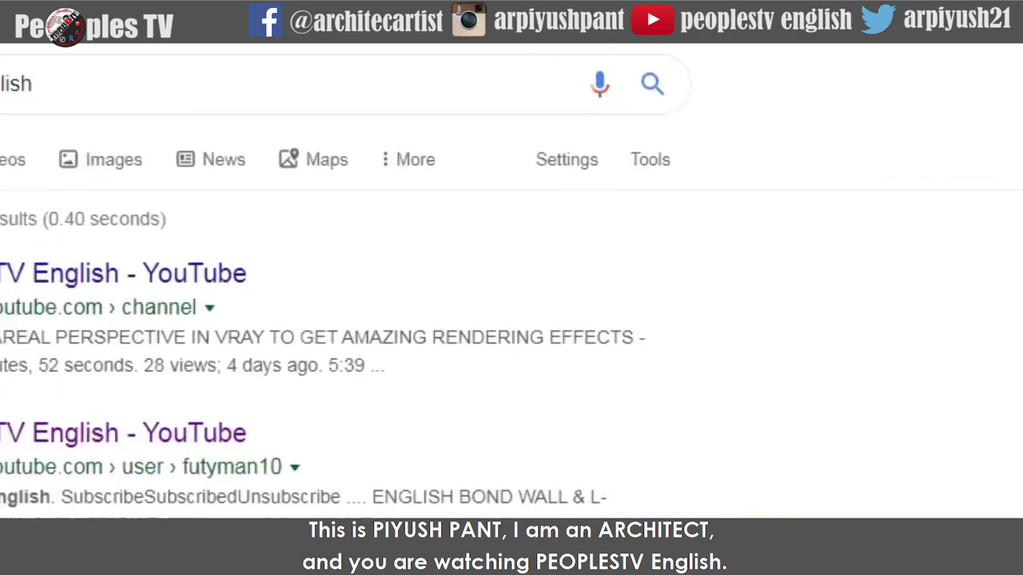
left_click(548, 408)
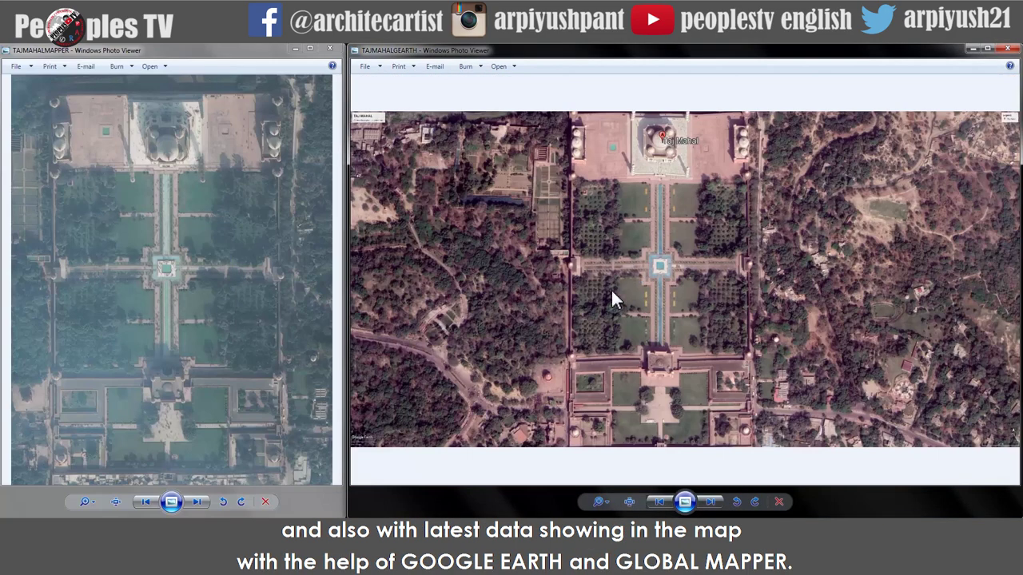
Examine the detail of the TAJMAHALMAPPER image up close, returning to the full picture
left_click(119, 319)
scroll(119, 320, "up", 6)
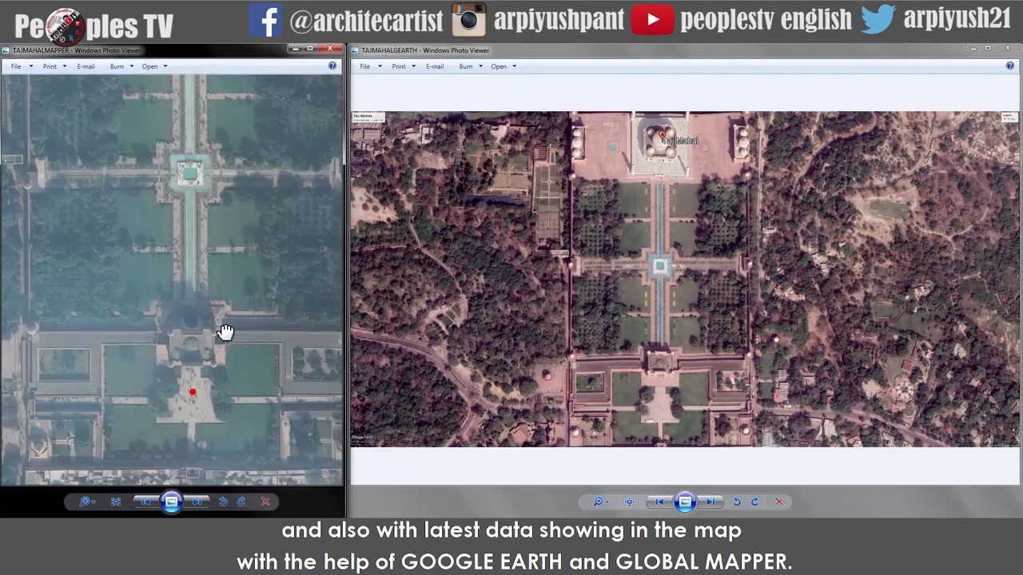
scroll(107, 327, "down", 6)
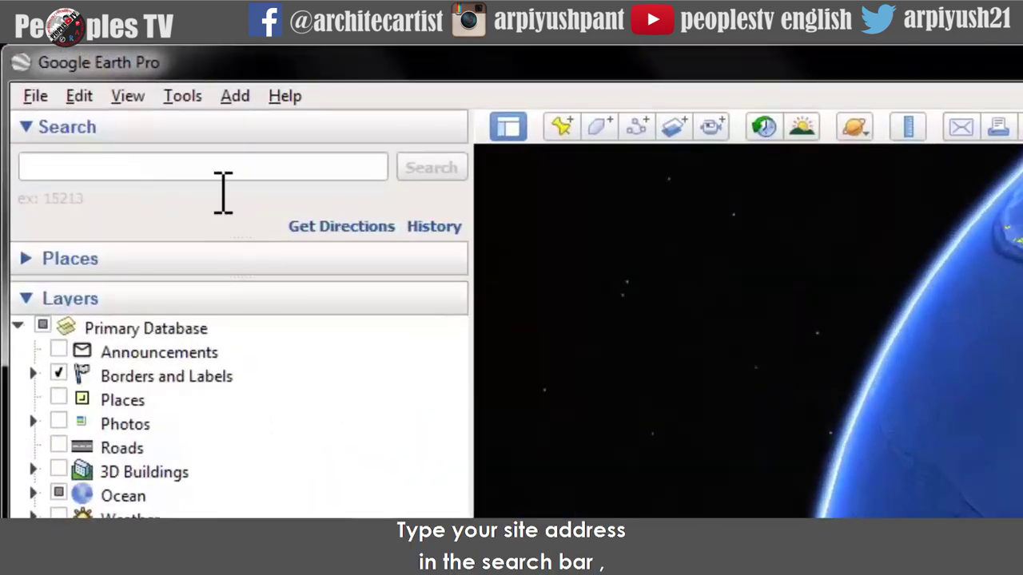
Switch to Google Earth Pro and search for the site "TAJMAHAL, AGRA, INDIA"
left_click(72, 95)
left_click(198, 184)
type("TAJMAHAL, AG")
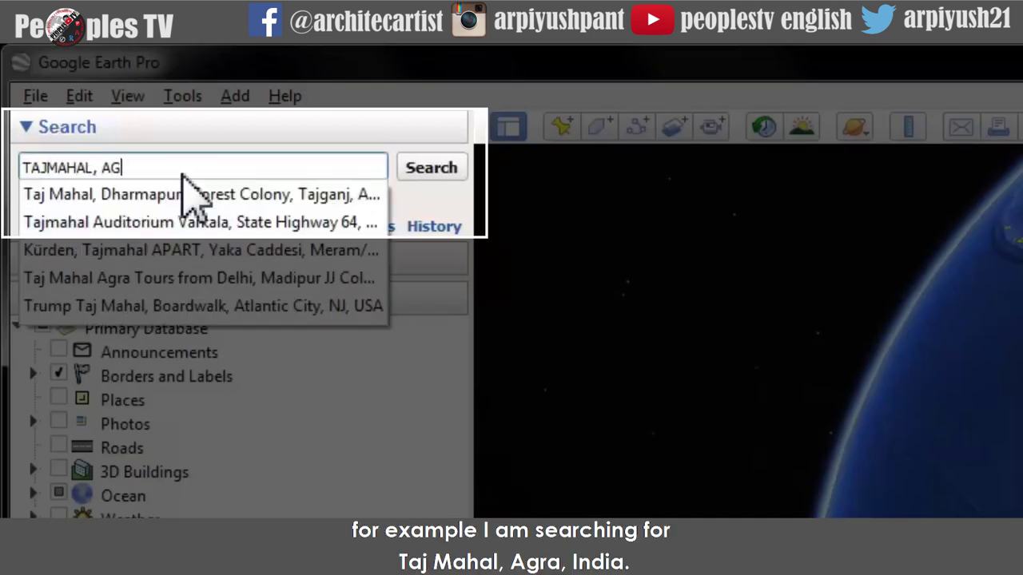
type("RA, INDIA")
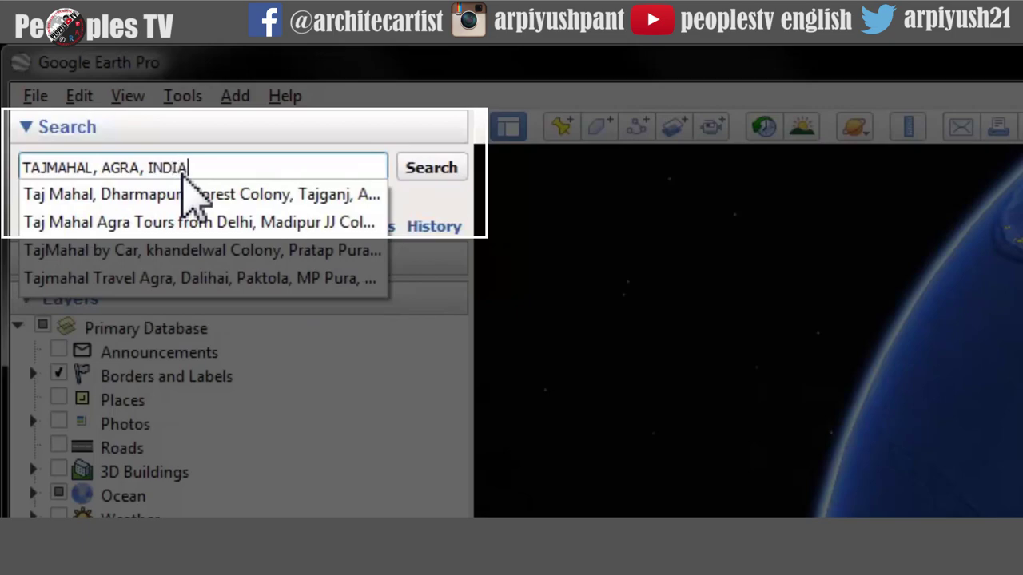
left_click(431, 168)
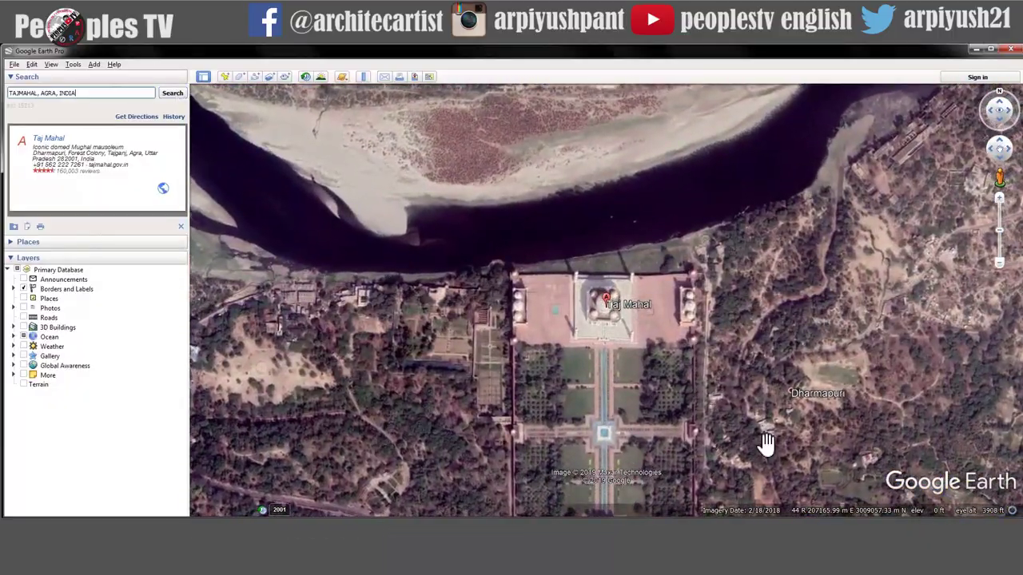
Frame the Taj Mahal and its full garden complex centrally in the map view
left_click_drag(766, 445, 715, 298)
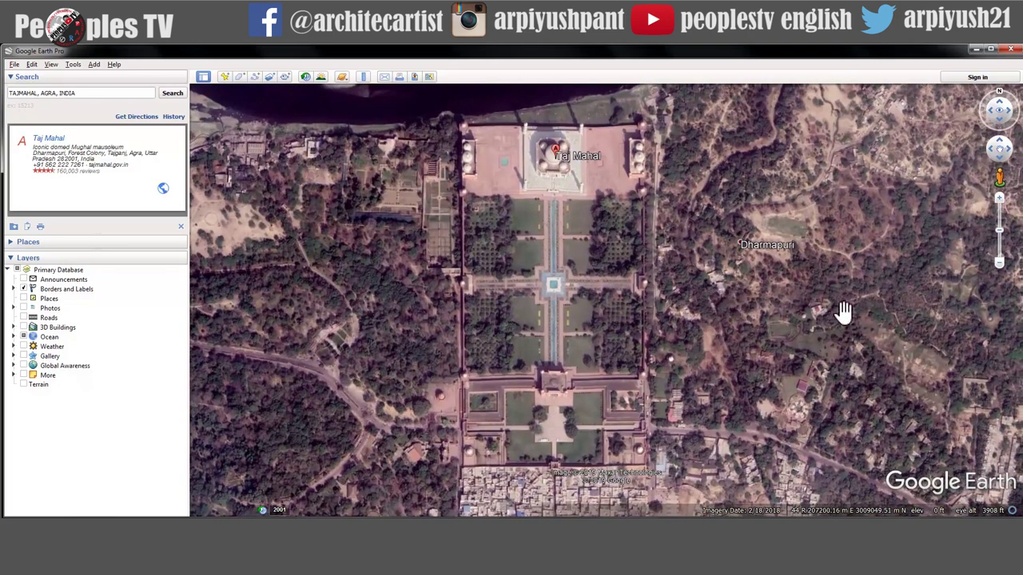
left_click_drag(1003, 209, 1003, 209)
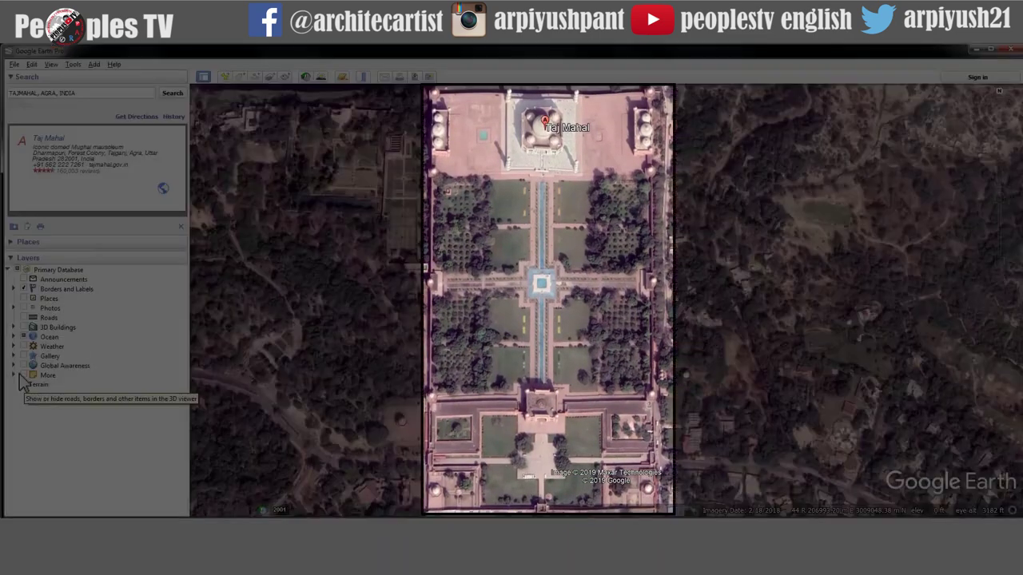
left_click_drag(379, 352, 410, 354)
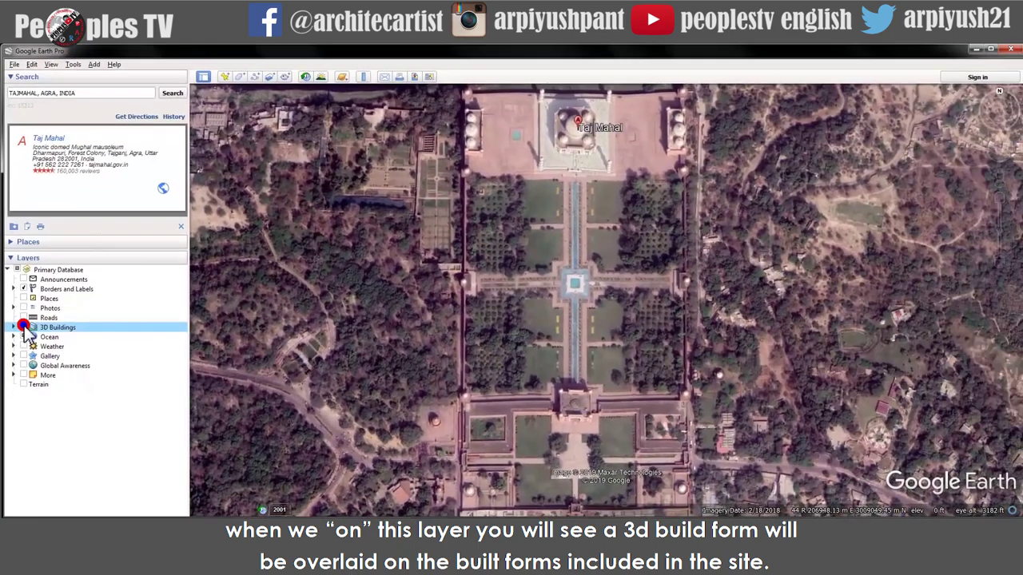
Try the 3D Buildings layer and the Terrain layer in turn, switching each one back off
left_click(30, 320)
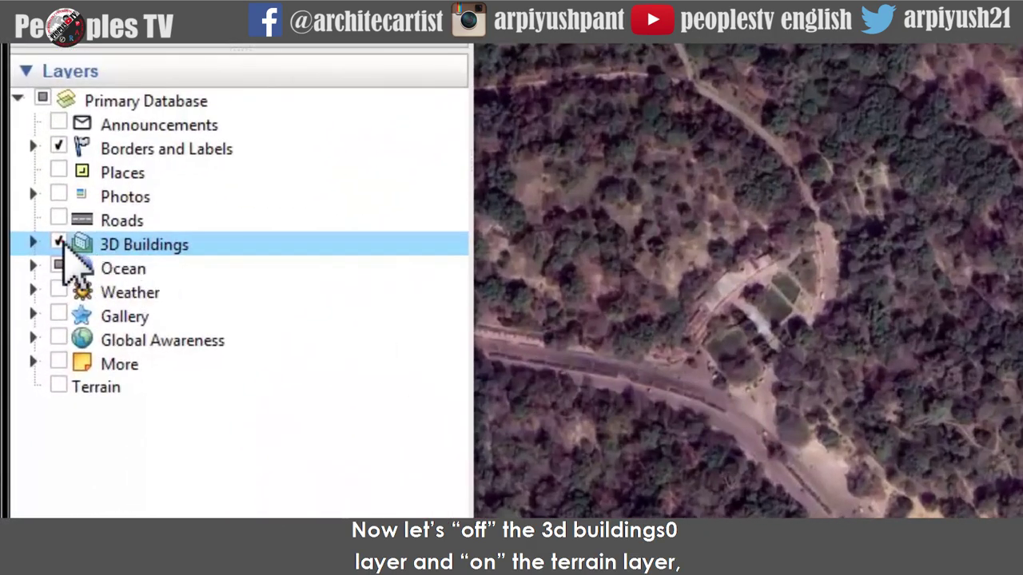
left_click(56, 247)
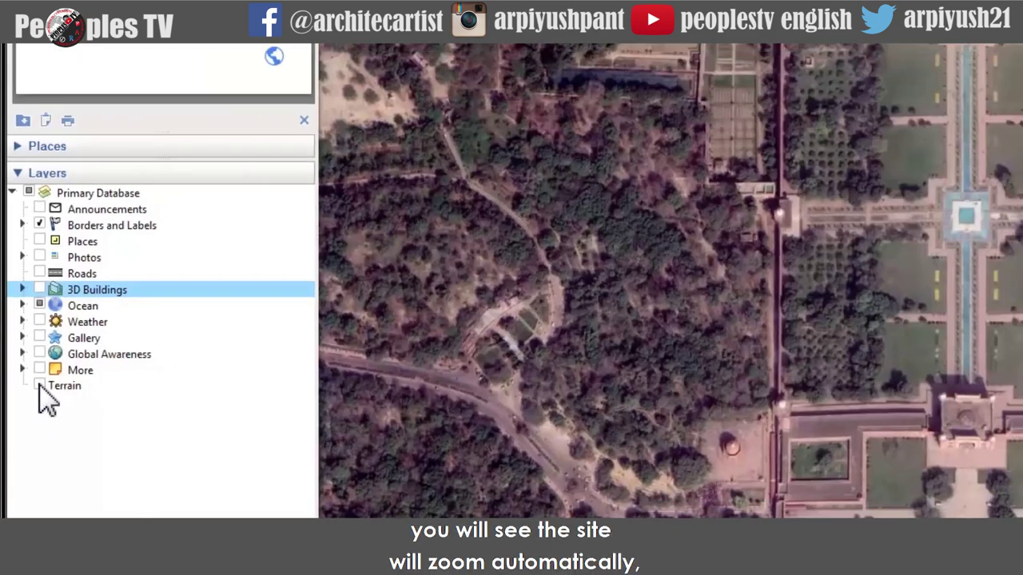
left_click(58, 385)
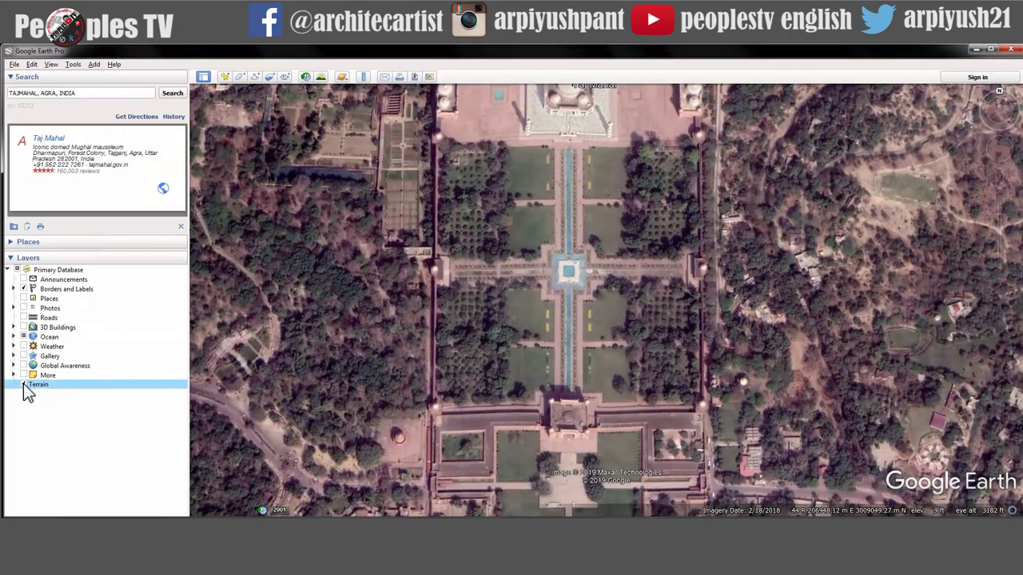
left_click(23, 384)
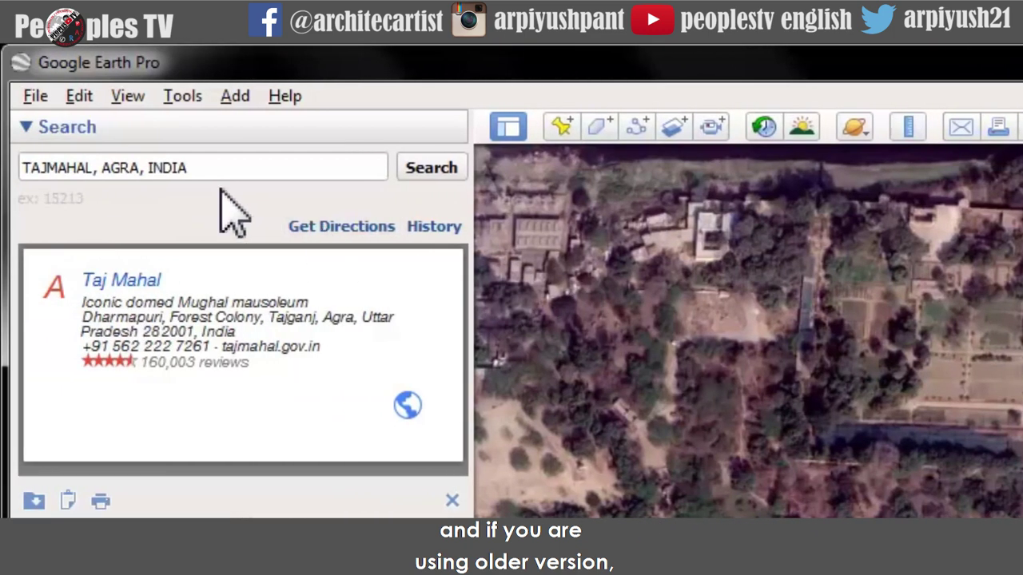
Start saving the current view as an image and set the map title to TAJ MAHAL
left_click(40, 96)
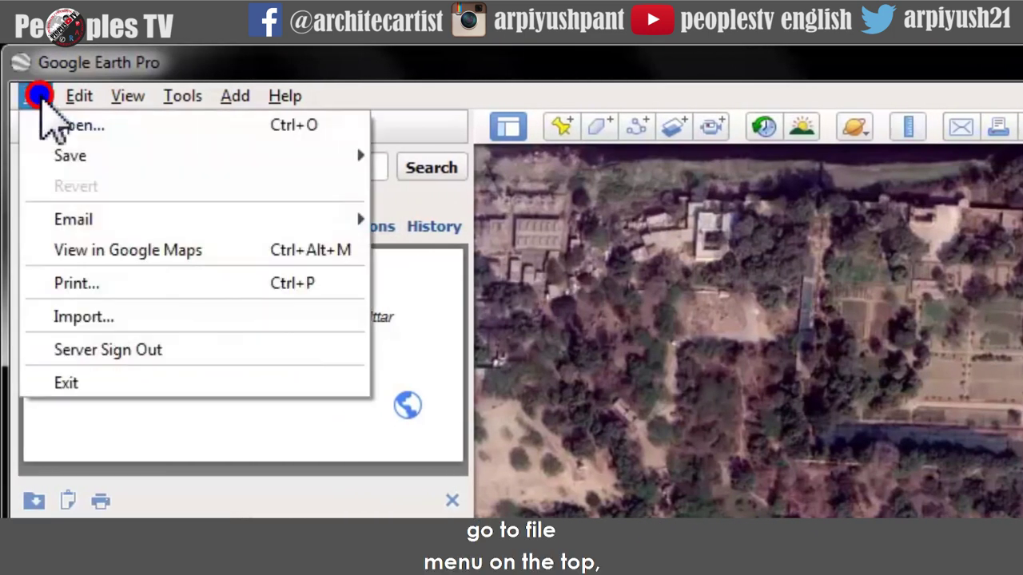
mouse_move(92, 158)
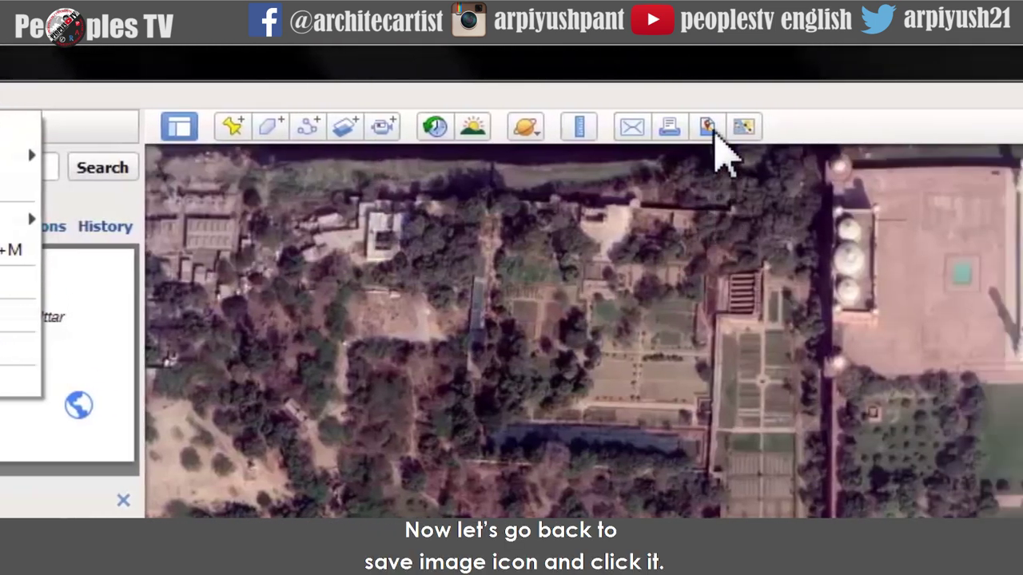
left_click(708, 126)
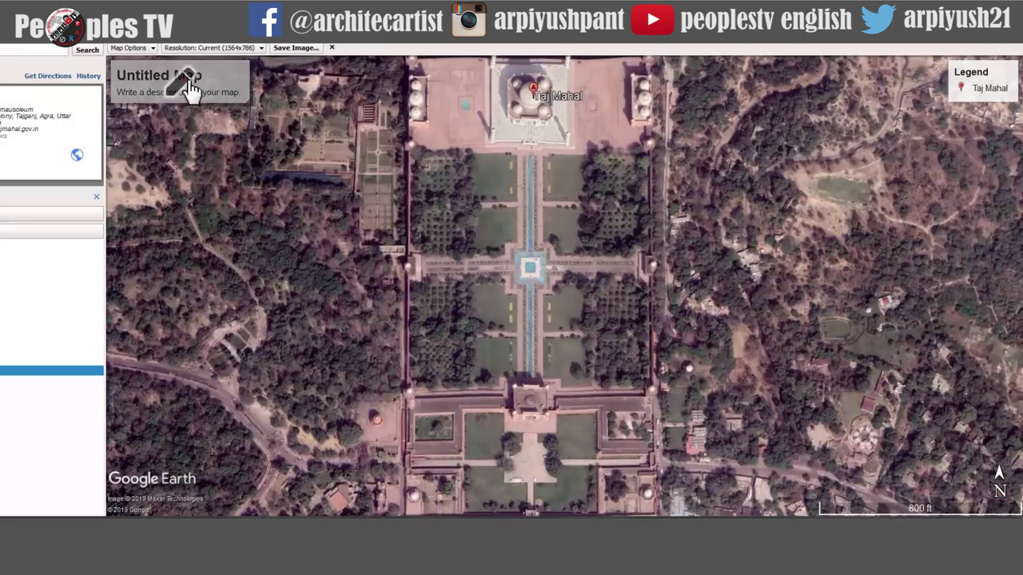
left_click(190, 91)
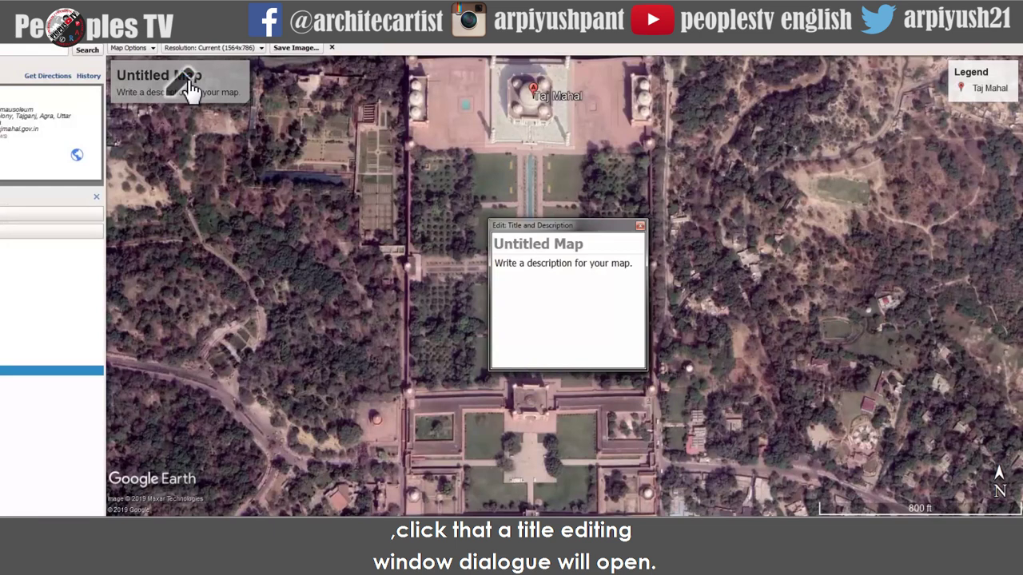
type("TAJ MAHAL")
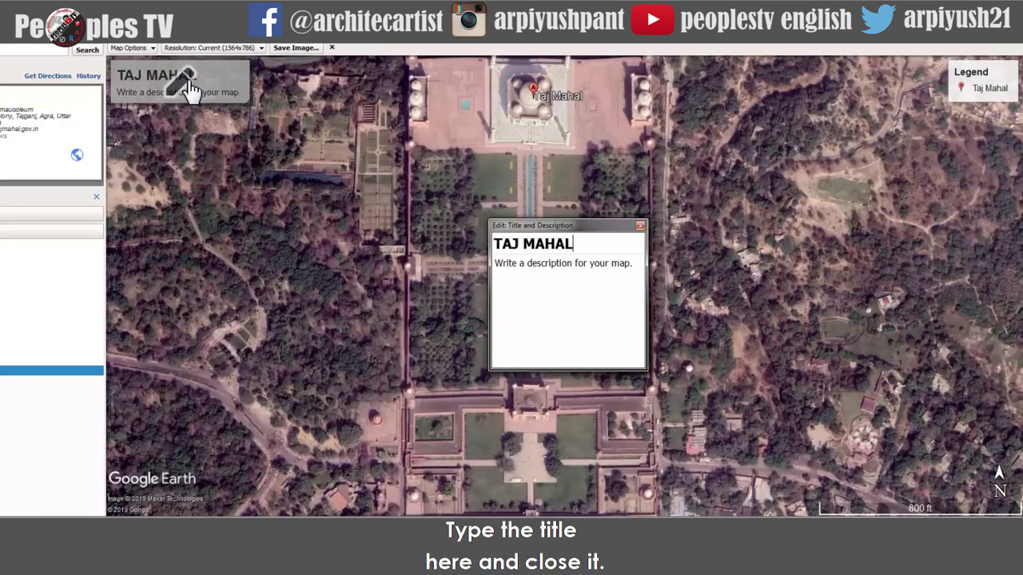
left_click(641, 227)
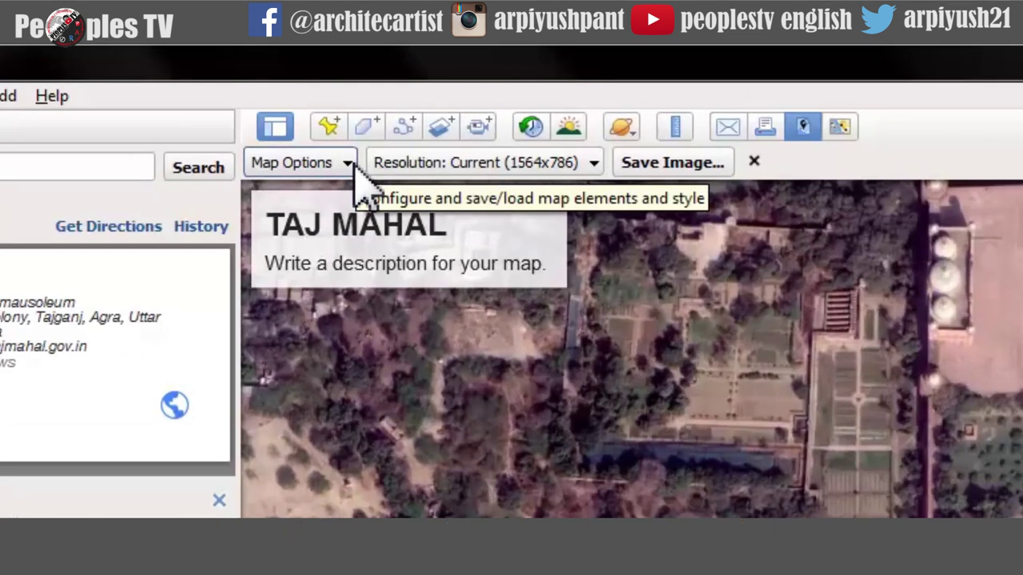
Try hiding the title and description and the legend from the map layout, restoring each element
left_click(356, 171)
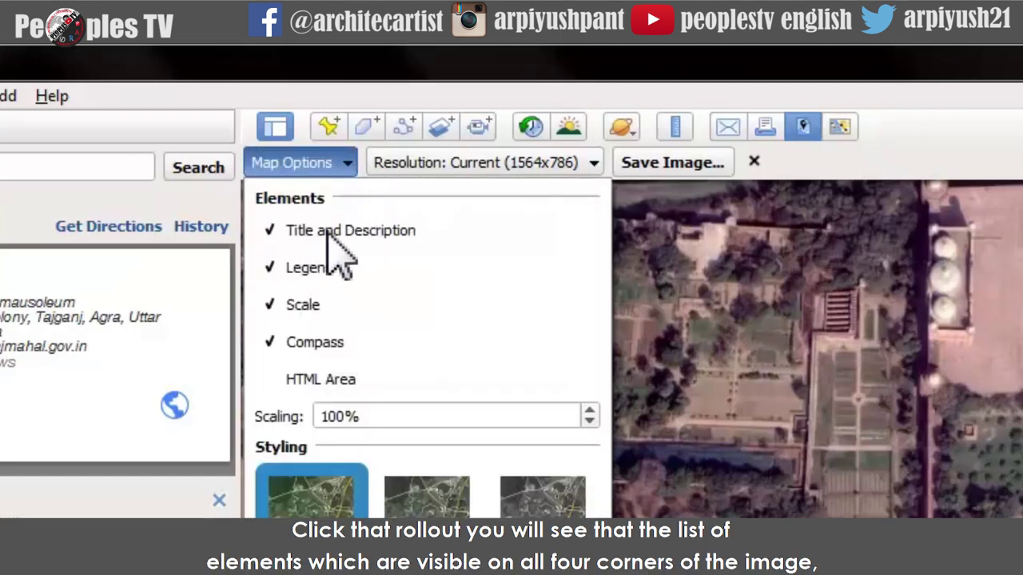
left_click(271, 232)
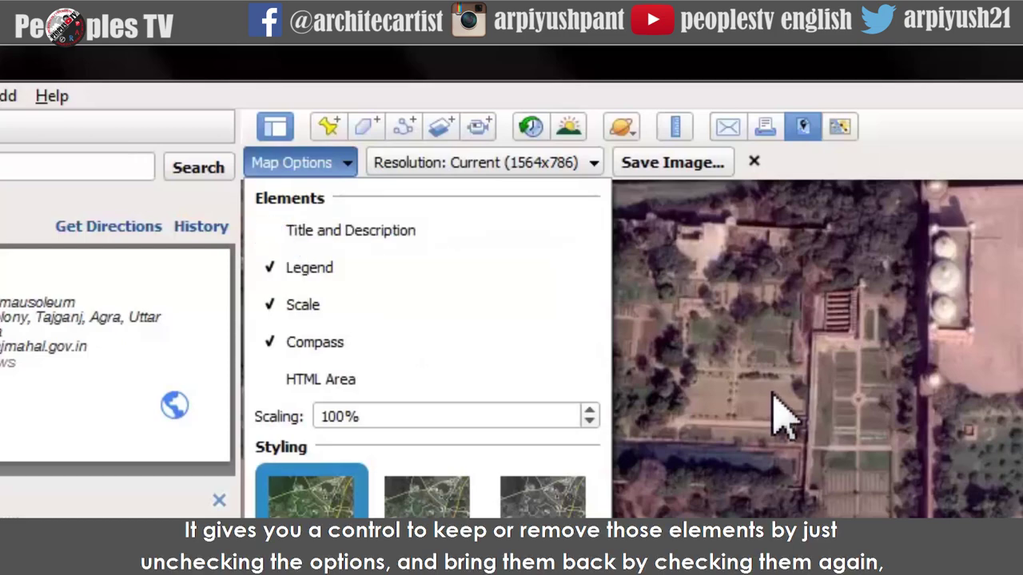
left_click(776, 411)
left_click(343, 173)
left_click(684, 388)
left_click(340, 171)
left_click(316, 269)
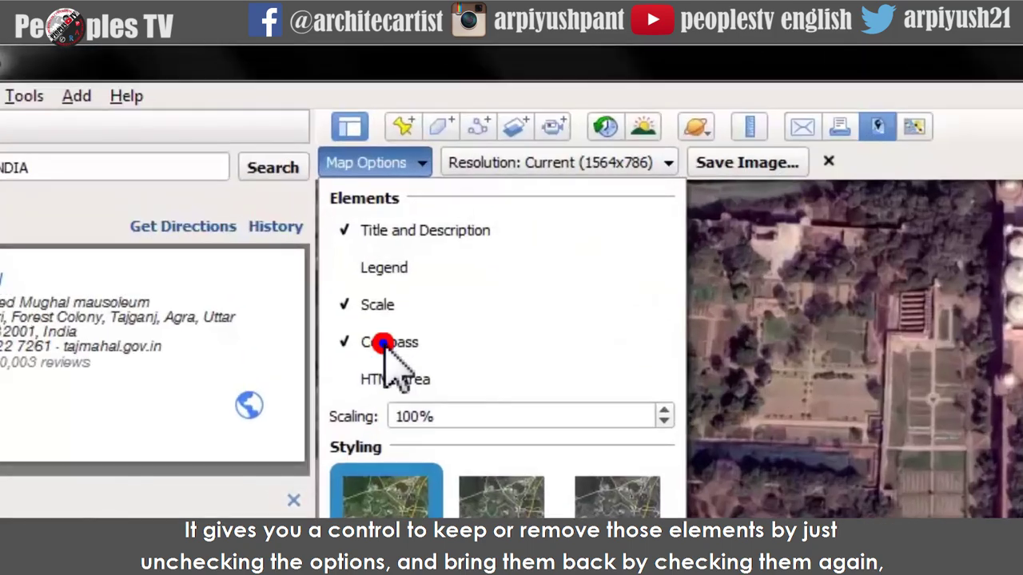
left_click(273, 226)
left_click(273, 226)
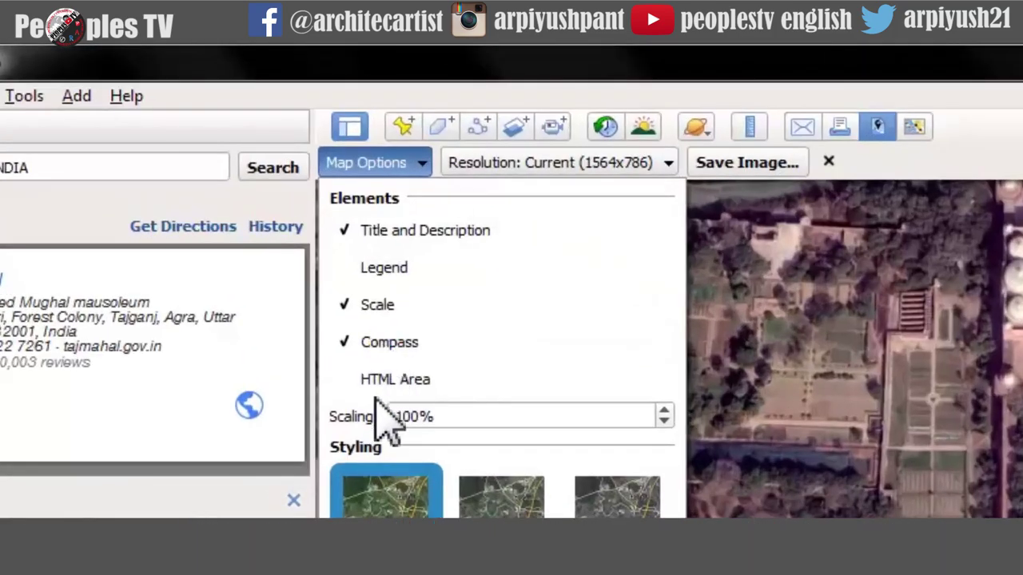
left_click(381, 269)
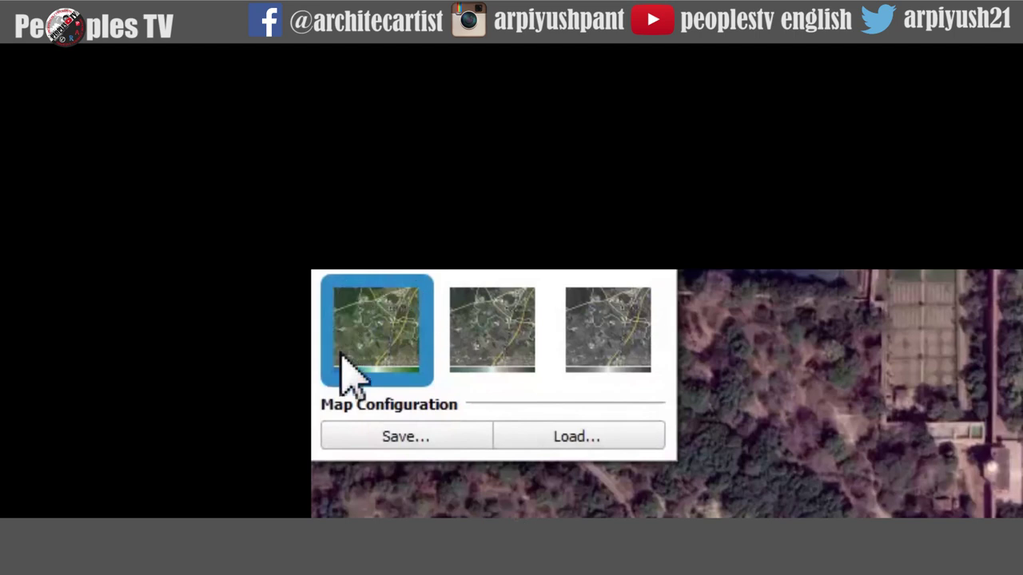
Preview the muted and greyscale map styles, and return to the full-colour style
left_click(499, 342)
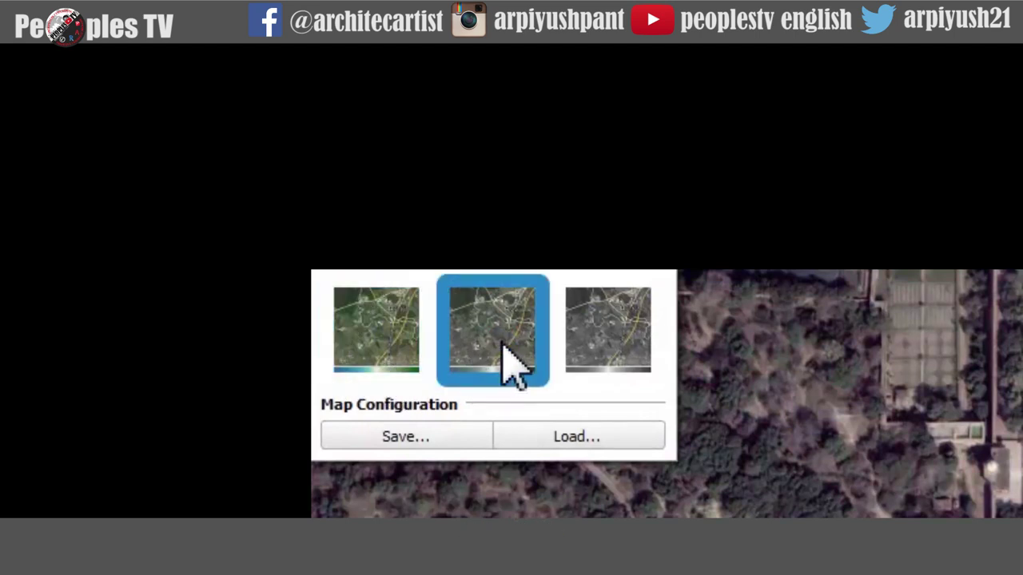
left_click(597, 344)
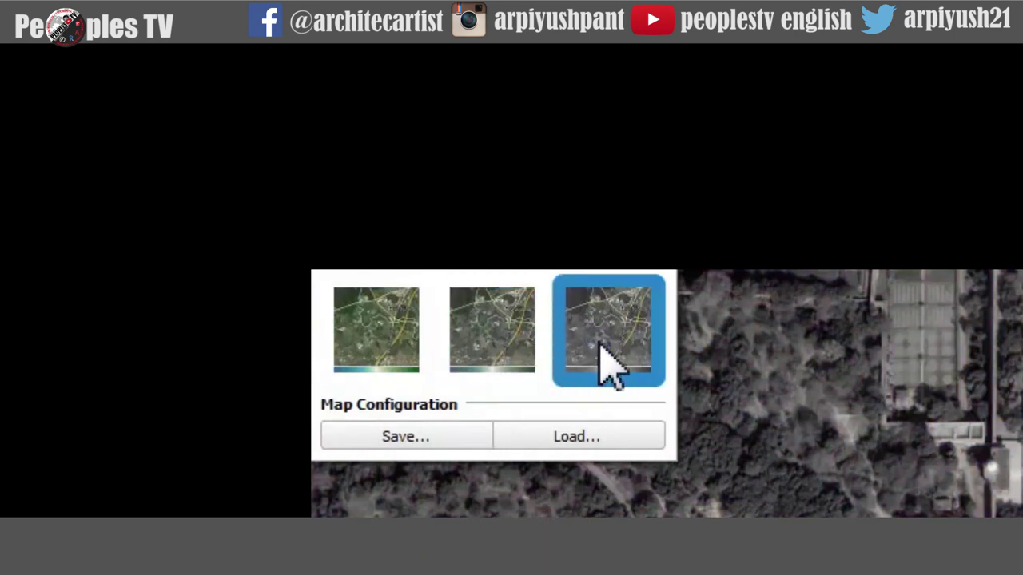
left_click(376, 351)
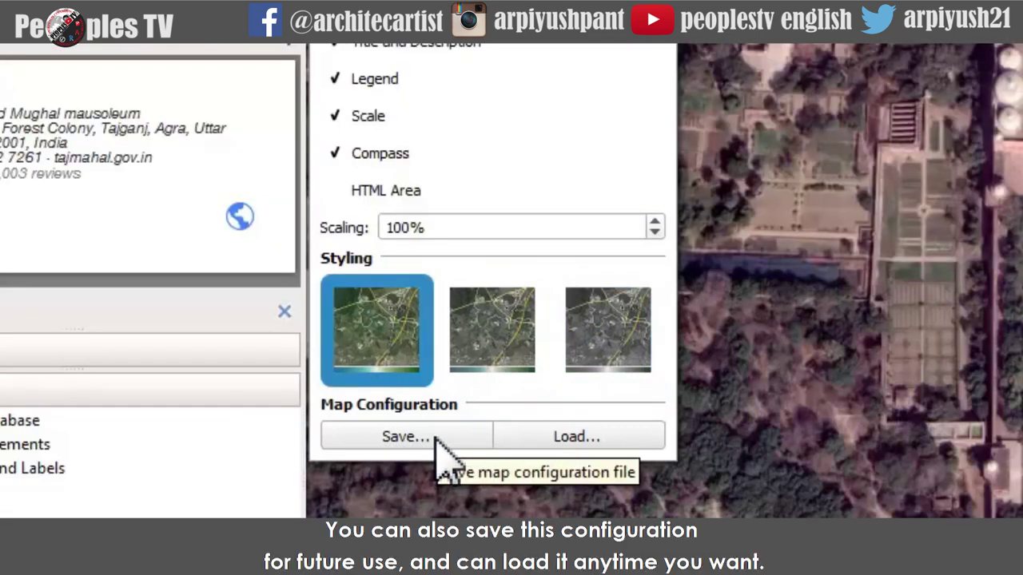
left_click(751, 94)
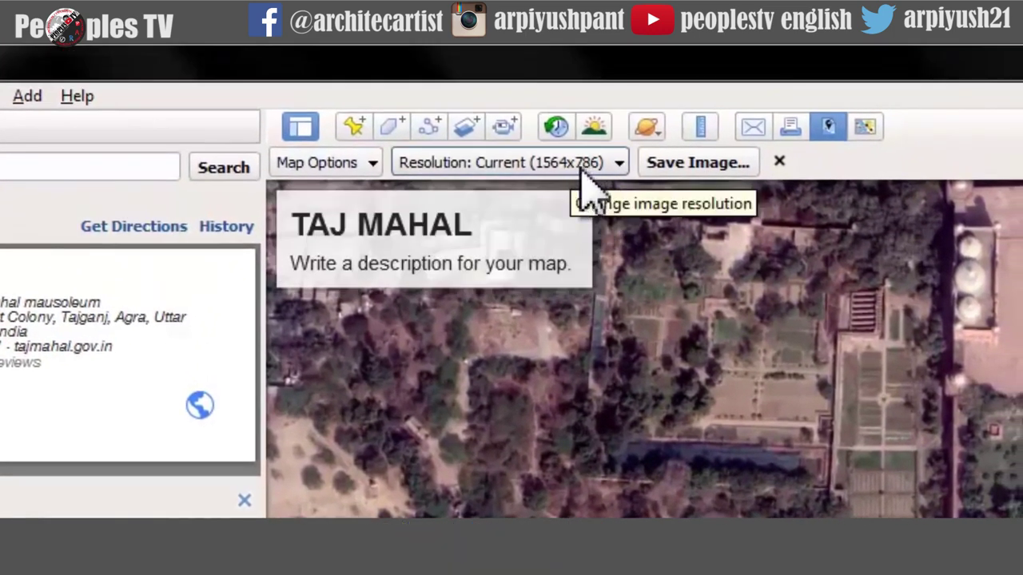
Set the resolution to Maximum (4800x2412) and save the JPEG image as TAJMAHALGEARTH on the PTV (G:) drive
left_click(580, 163)
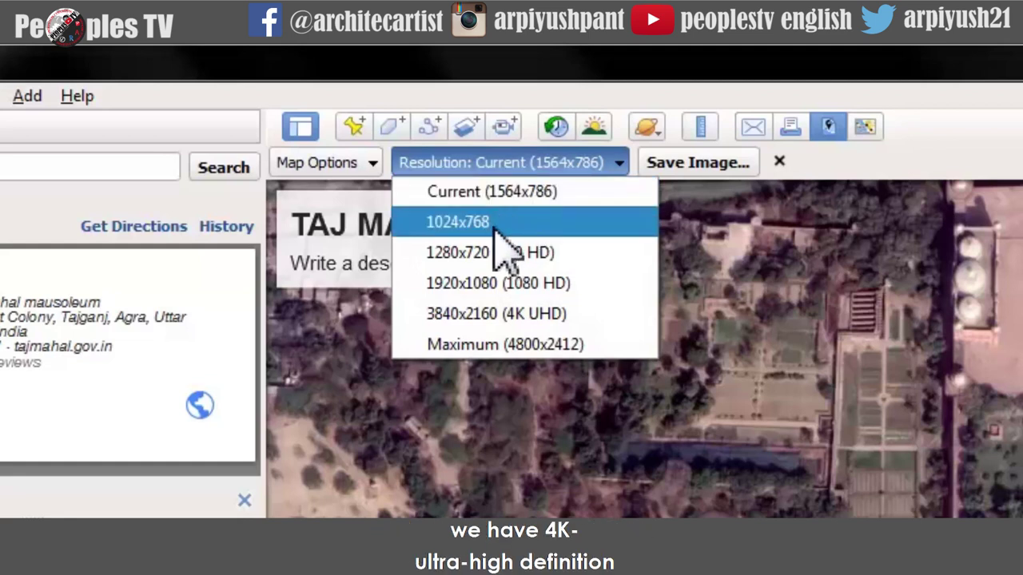
left_click(499, 347)
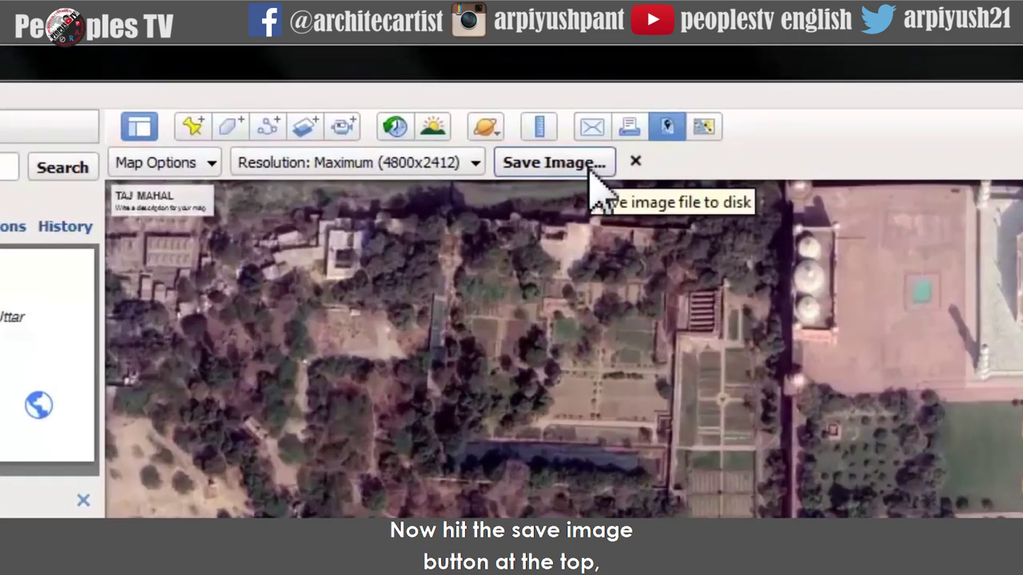
left_click(593, 164)
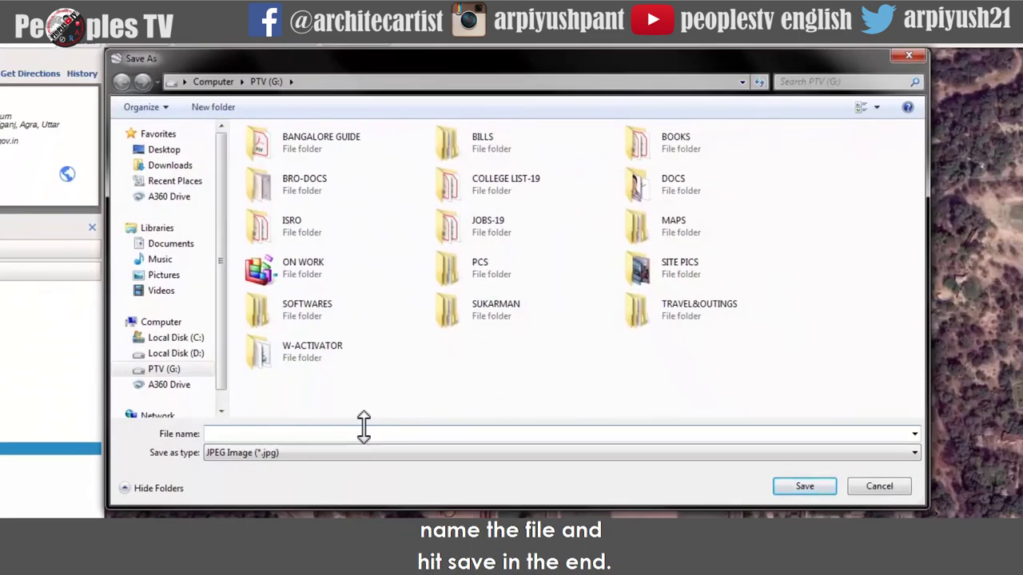
type("TAJMAHALGEARTH")
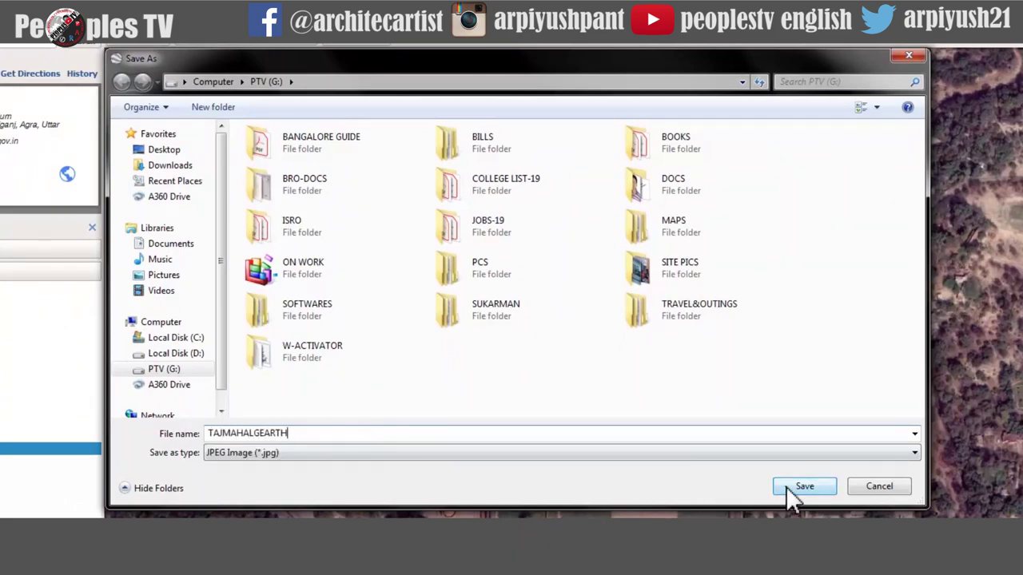
left_click(786, 487)
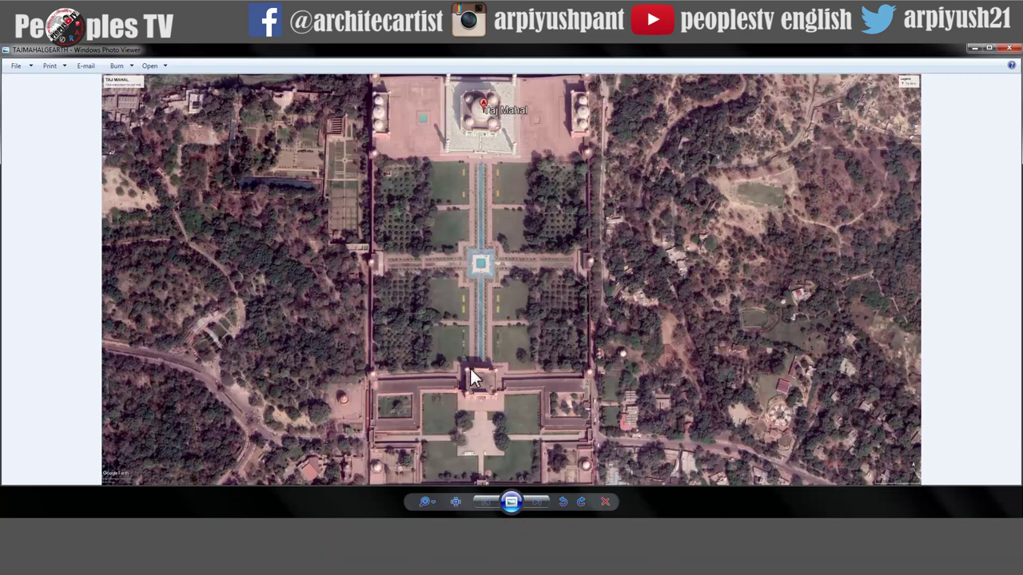
Examine the saved TAJMAHALGEARTH image up close for sharpness, covering the entrance gateway, forecourt, garden water channel and main mausoleum
scroll(473, 385, "up", 5)
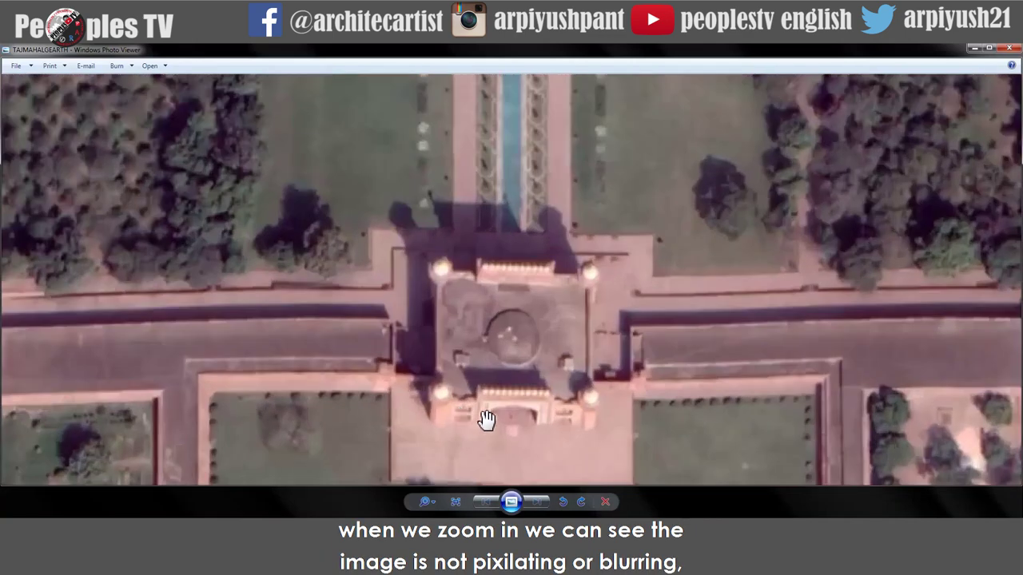
left_click_drag(531, 443, 570, 285)
left_click_drag(408, 407, 338, 176)
left_click_drag(629, 270, 646, 203)
left_click_drag(607, 104, 591, 210)
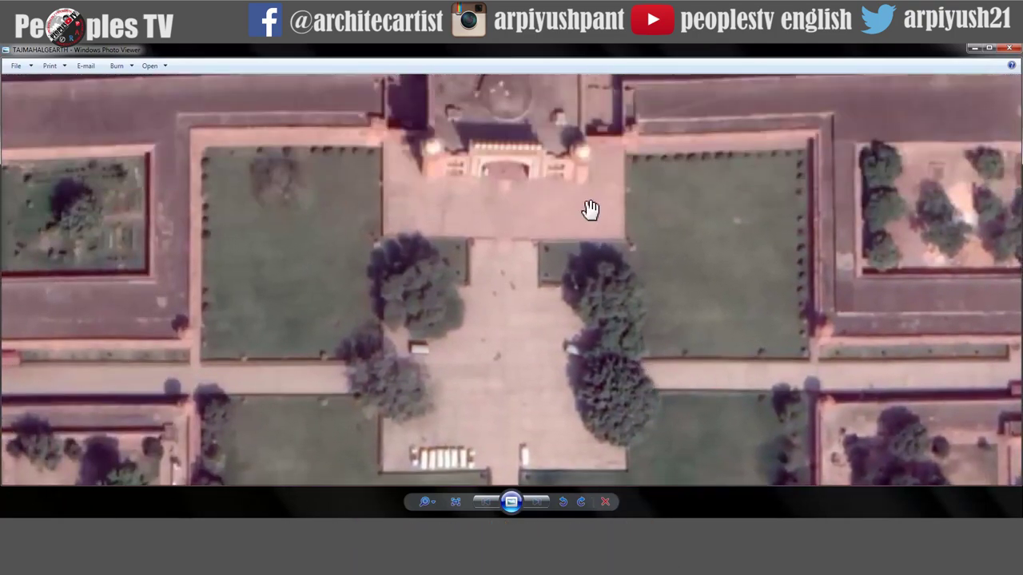
left_click_drag(575, 80, 575, 209)
scroll(559, 281, "up", 5)
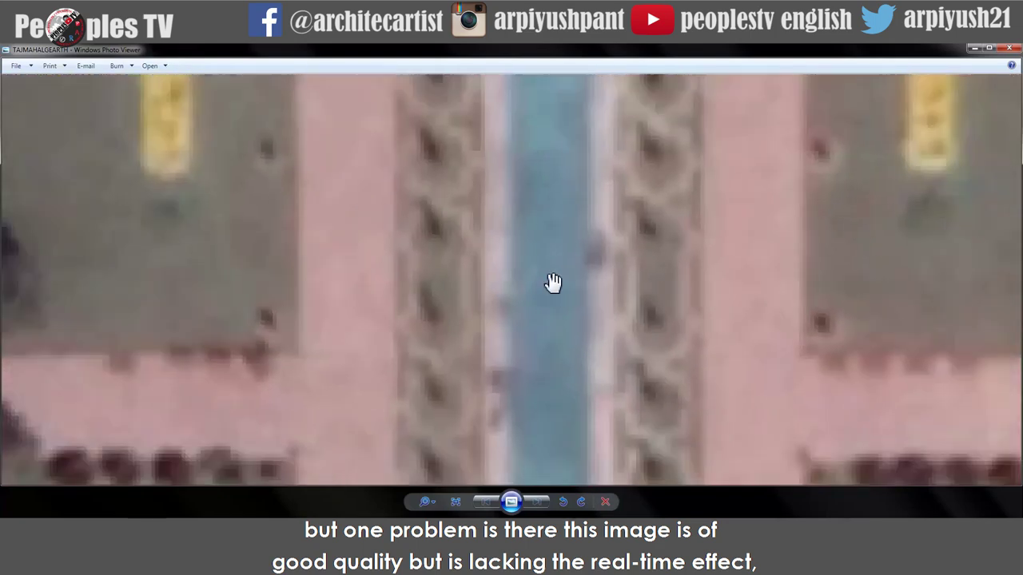
scroll(553, 283, "down", 5)
left_click_drag(555, 209, 557, 319)
scroll(548, 376, "down", 3)
scroll(550, 410, "up", 3)
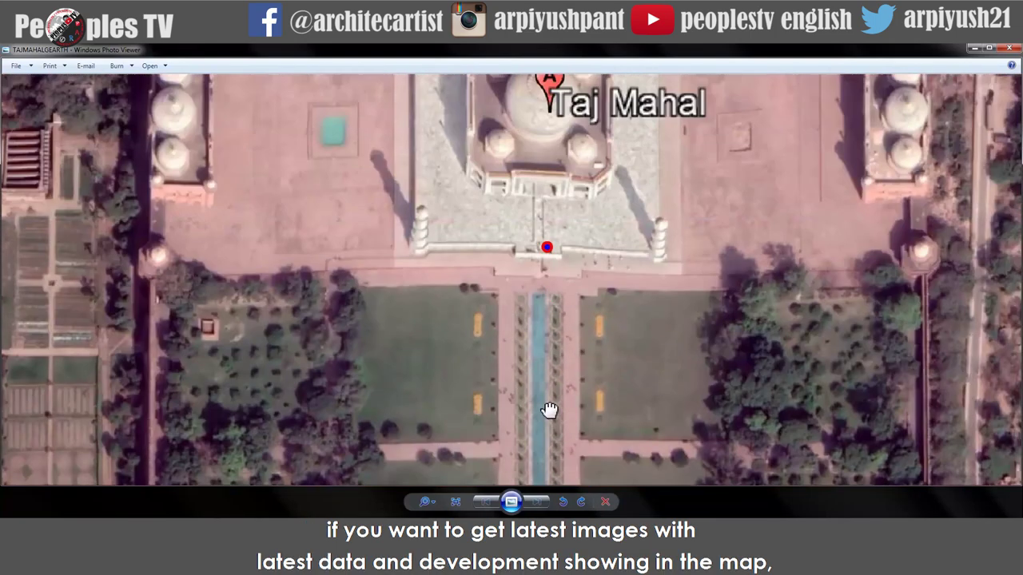
scroll(550, 410, "down", 2)
scroll(540, 300, "up", 2)
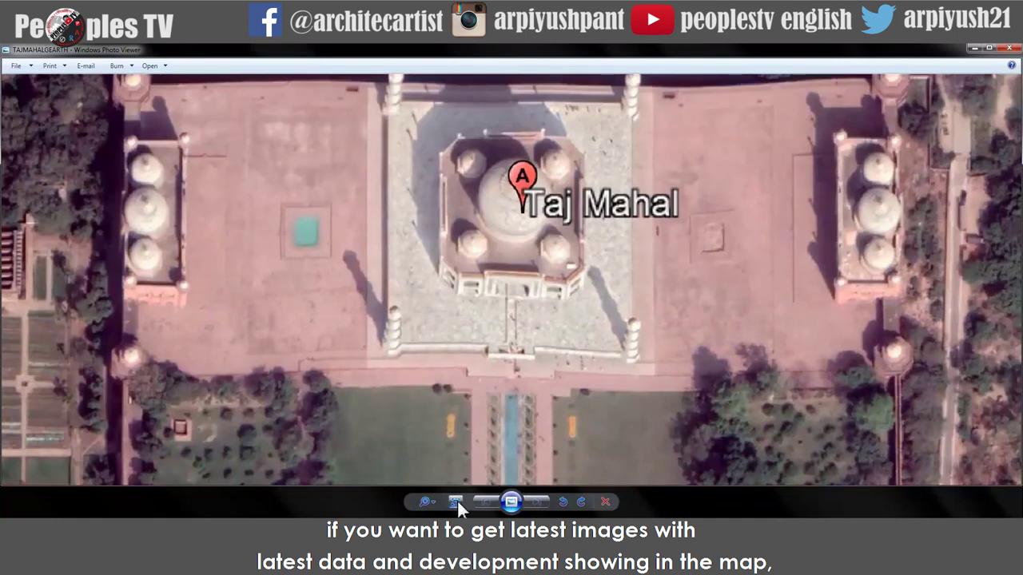
left_click(457, 502)
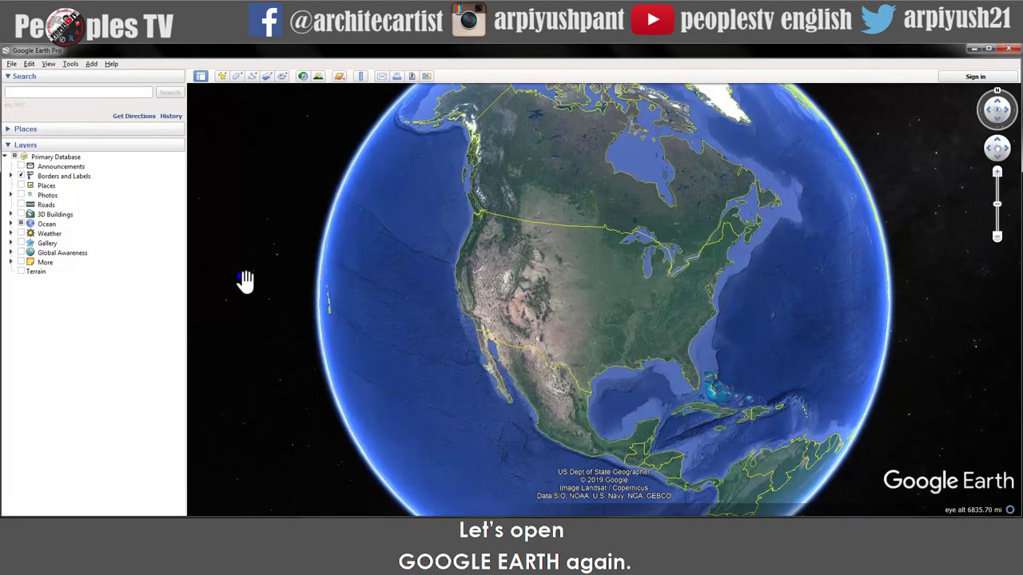
Switch to Google Earth Pro and search for TAJMAHAL, AGRA,INDIA
left_click(88, 93)
type("TAJ")
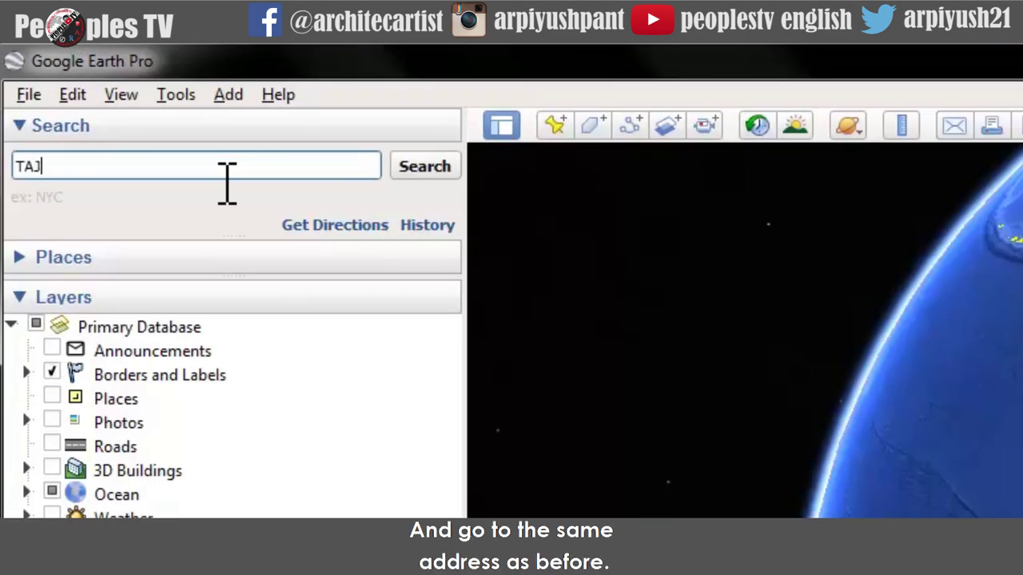
type("MAHAL, AGRA,INDIA")
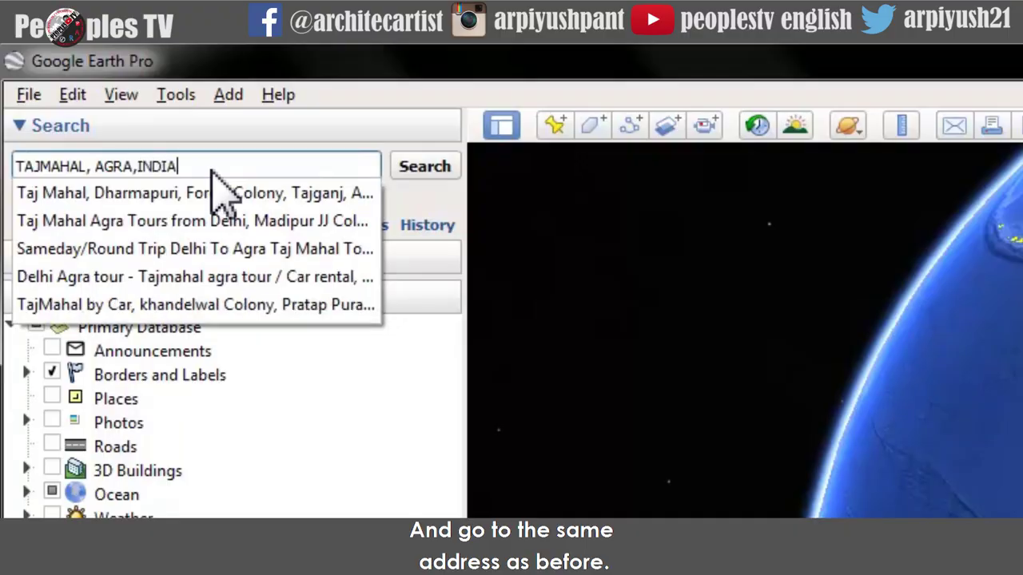
left_click(422, 167)
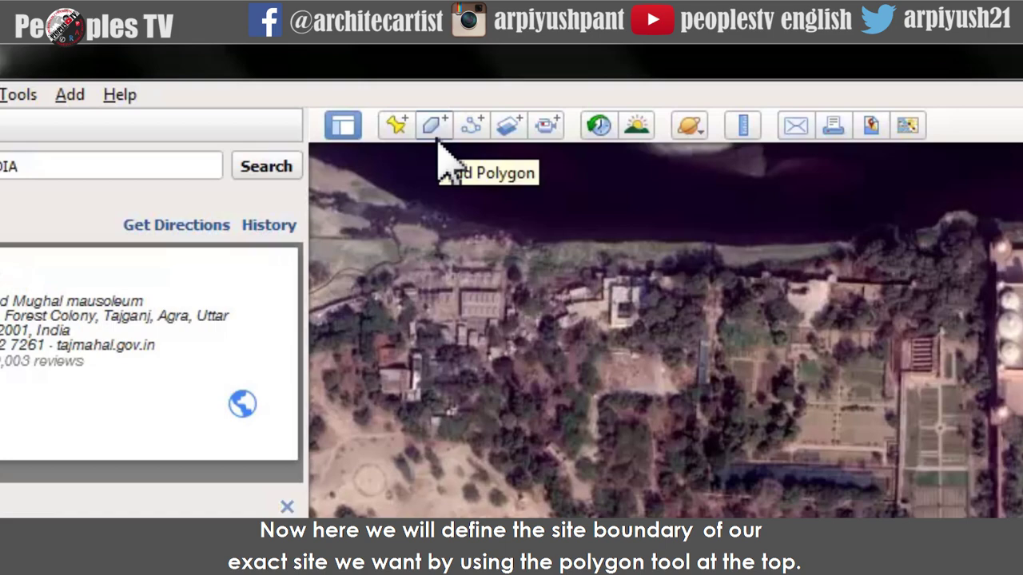
Draw a four-cornered polygon around the whole Taj Mahal complex, from the riverbank to the houses south of the forecourt
left_click(432, 128)
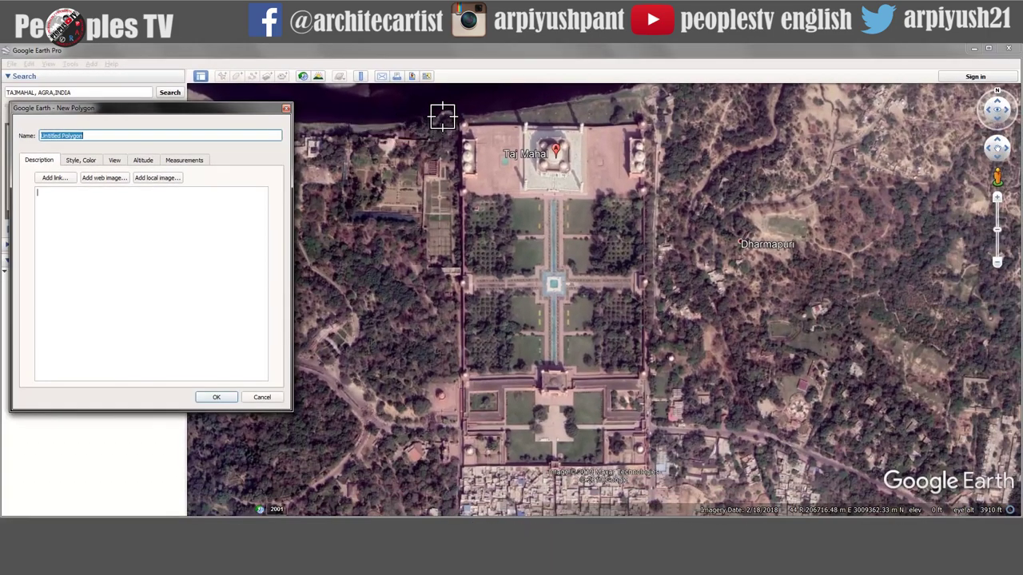
left_click(434, 110)
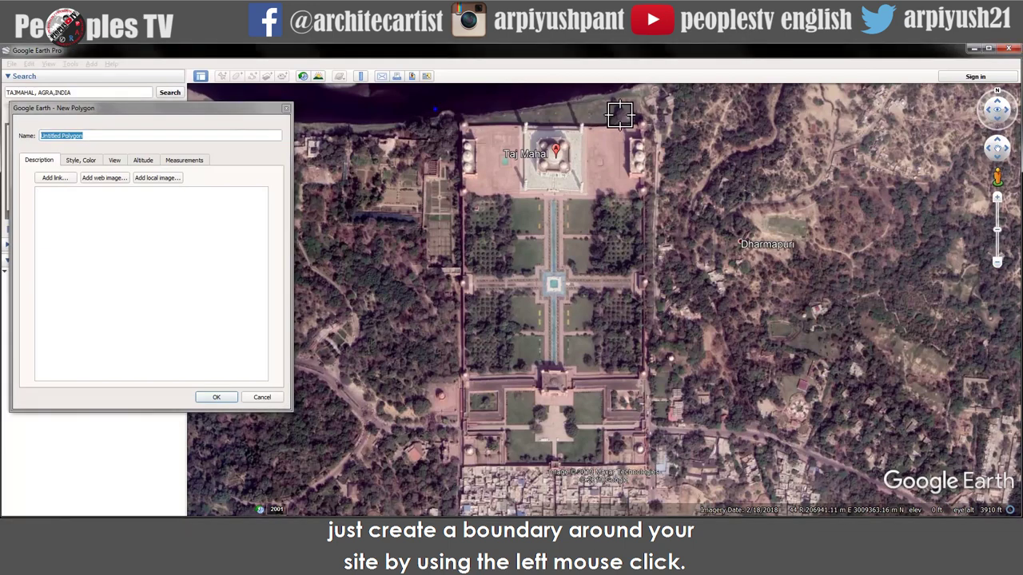
left_click(675, 106)
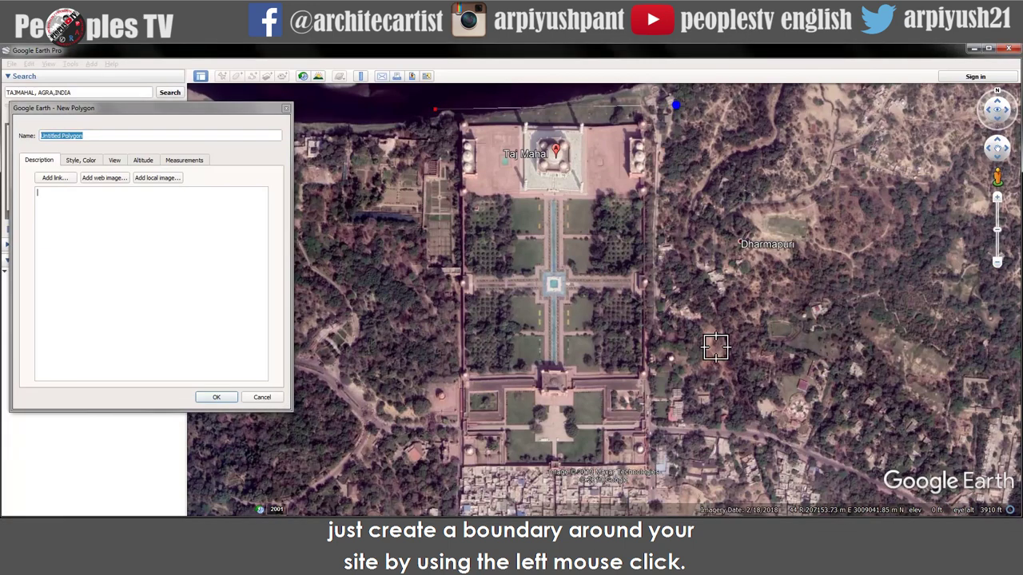
left_click(692, 482)
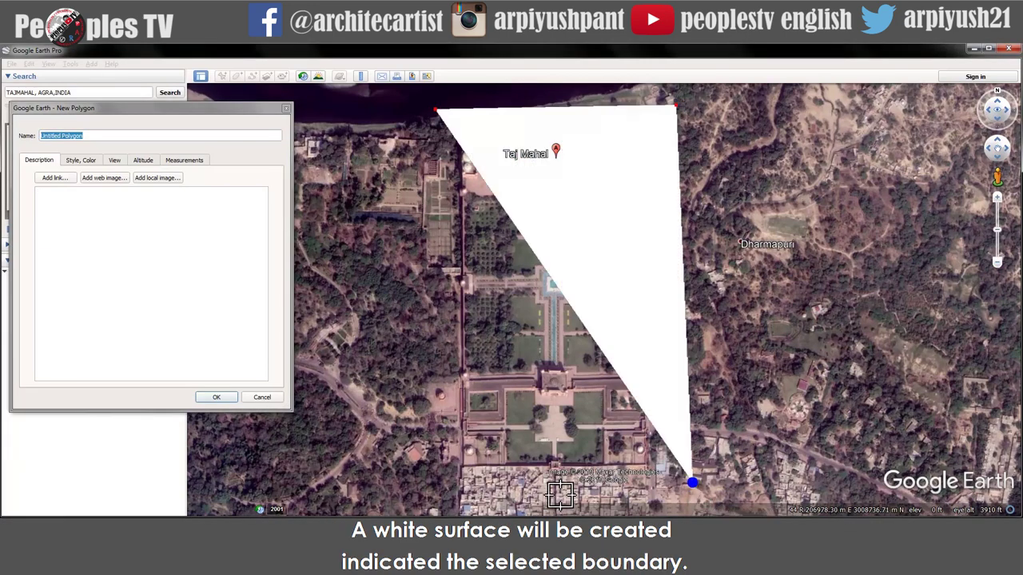
left_click(440, 481)
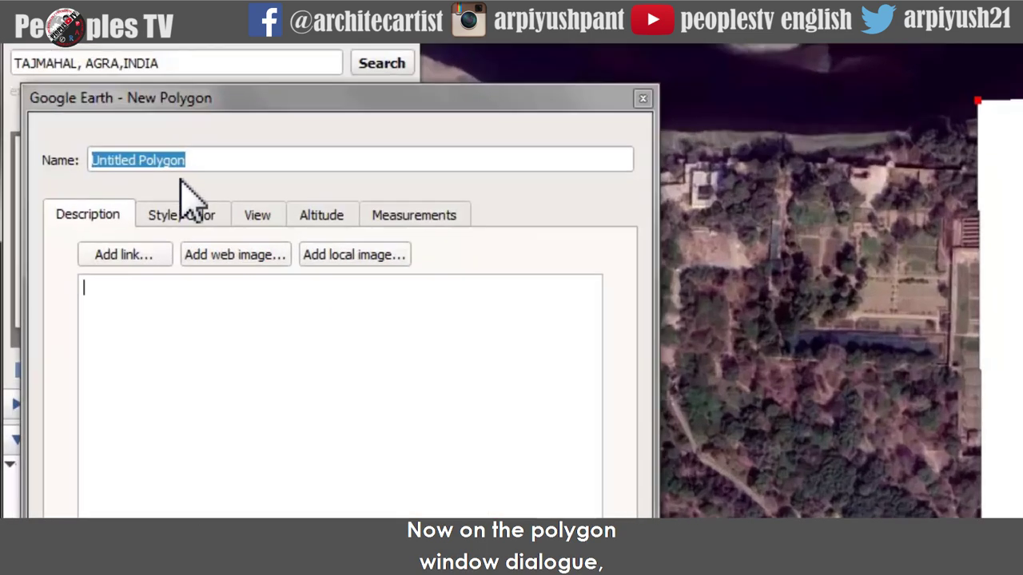
Name the new polygon TAJMAHALBOUNDARY and accept it
type("TAJMAHAL")
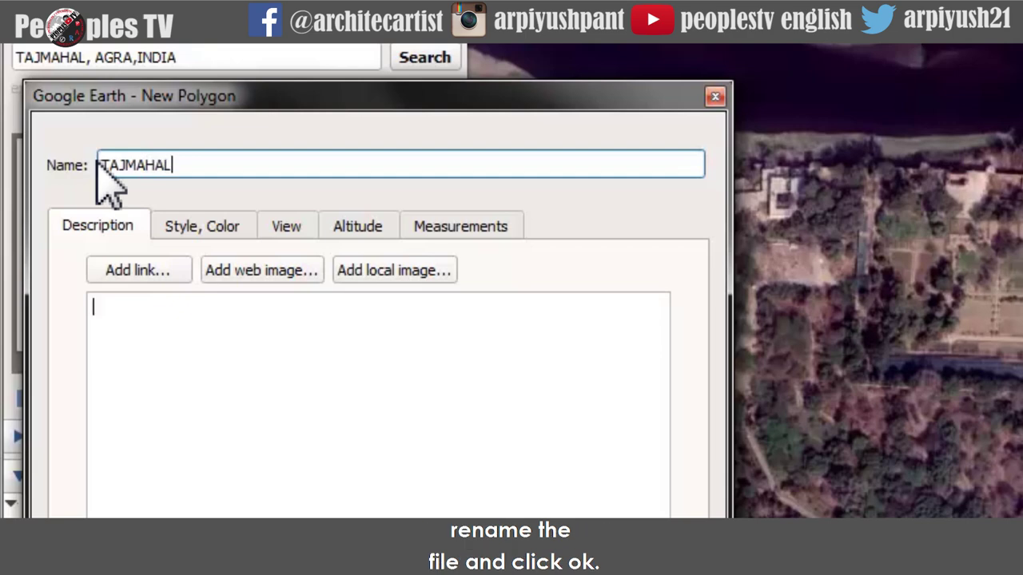
type("BOUNDARY")
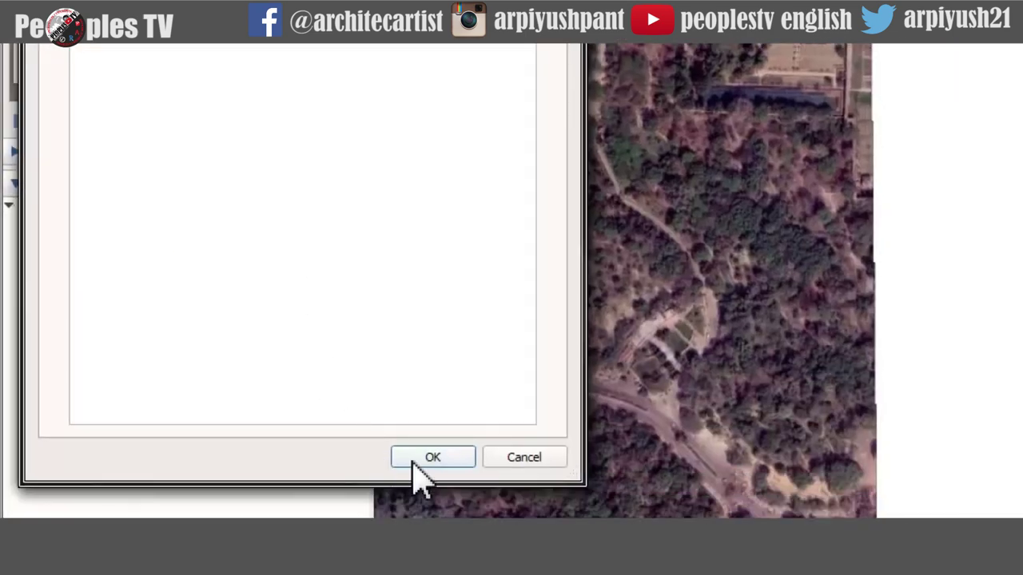
left_click(425, 459)
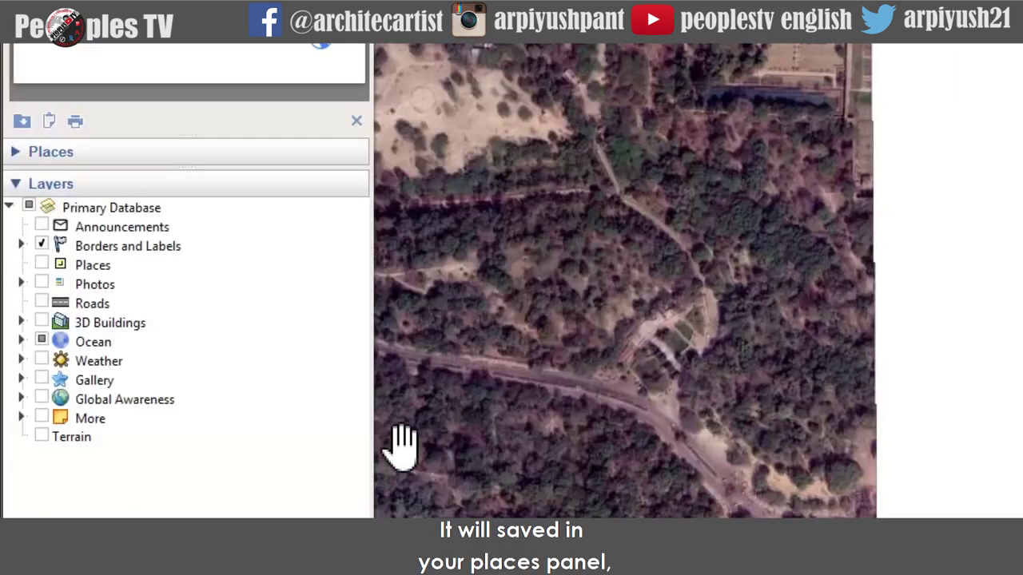
Reveal the TAJMAHALBOUNDARY polygon among the saved places and save it as a KMZ file on the PTV (G:) drive
left_click(18, 152)
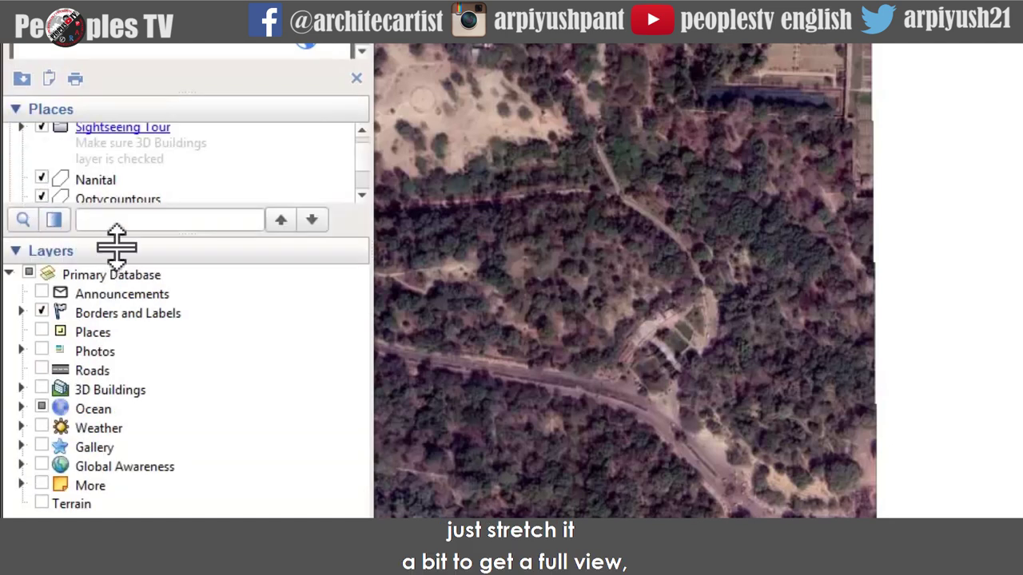
left_click_drag(116, 248, 115, 343)
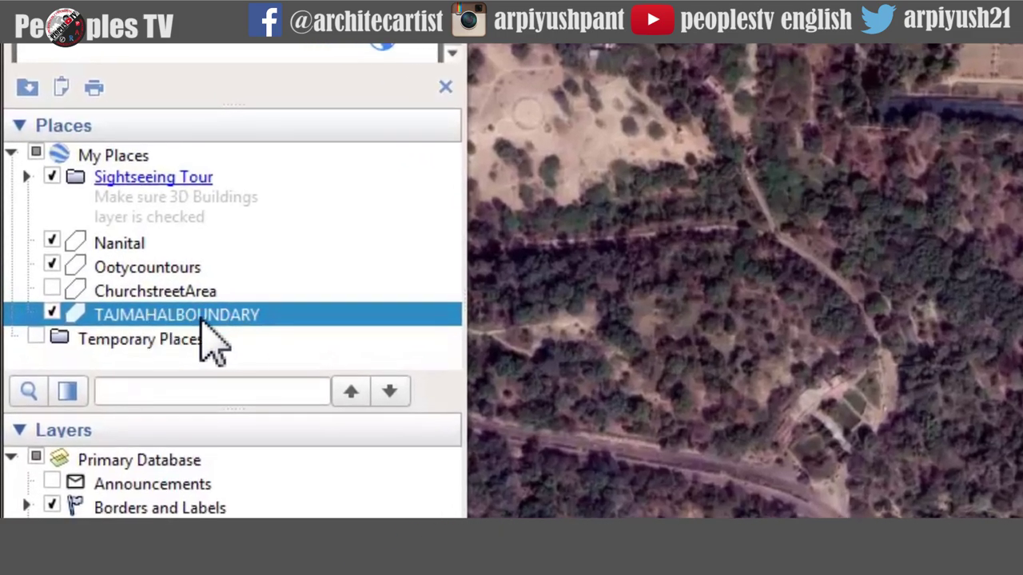
right_click(204, 320)
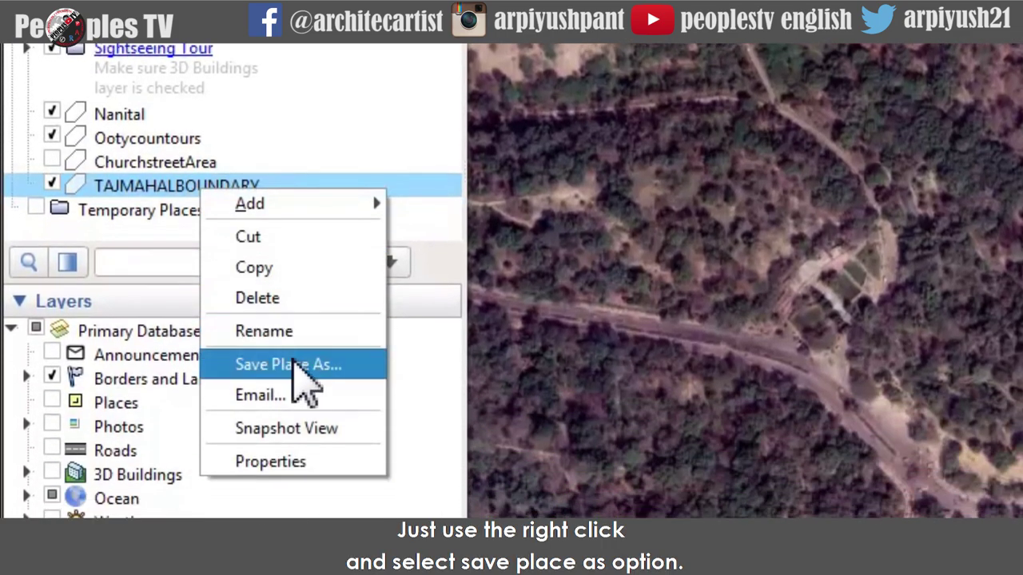
left_click(294, 363)
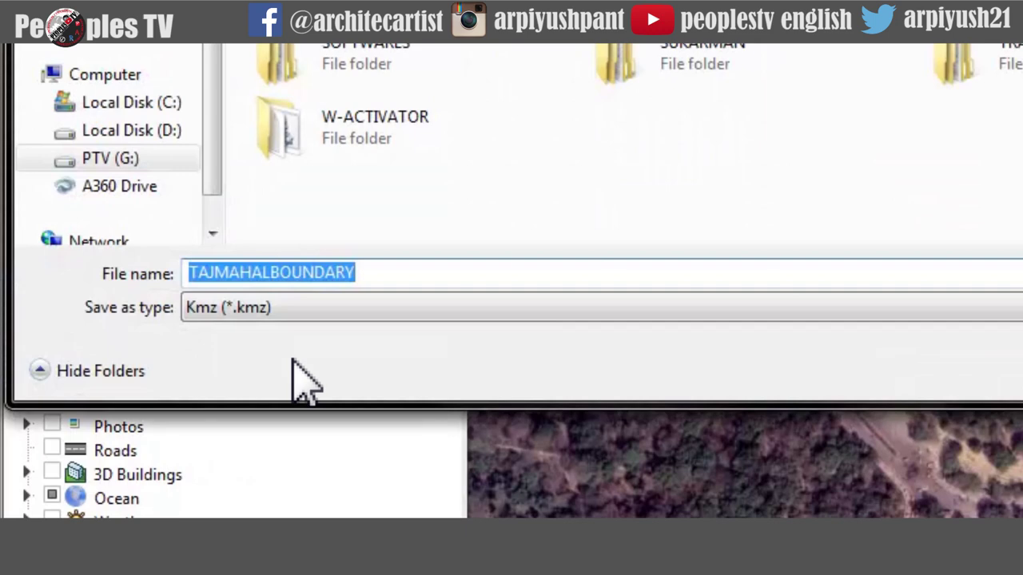
left_click(238, 311)
left_click(235, 308)
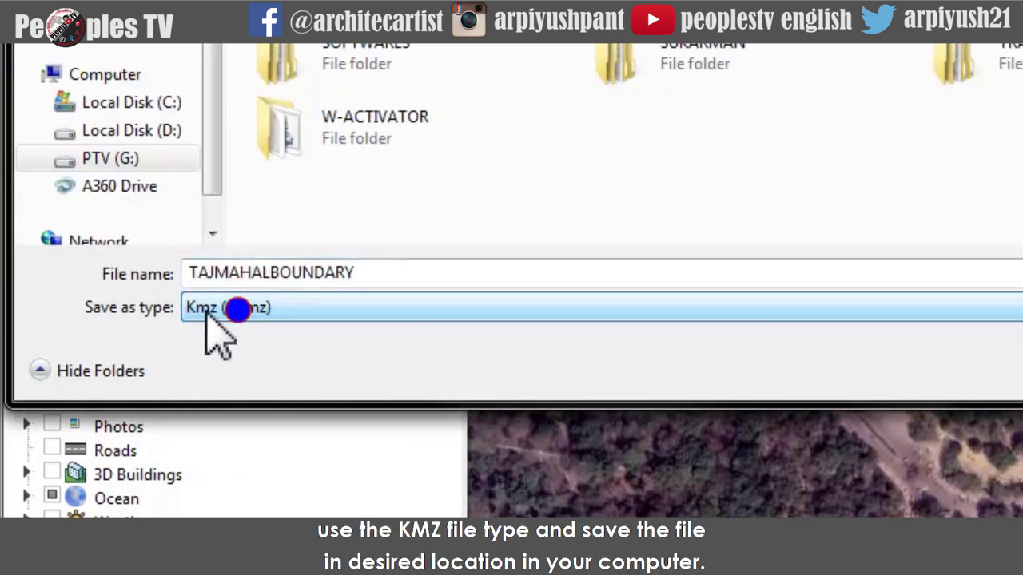
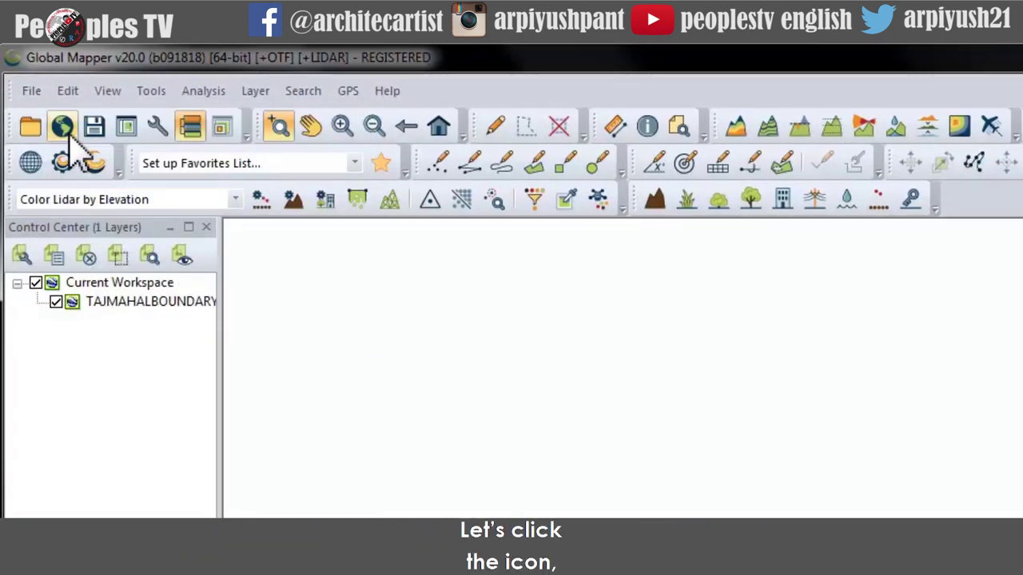
Switch to Global Mapper, open the online data source selection and browse through its source categories
left_click(64, 129)
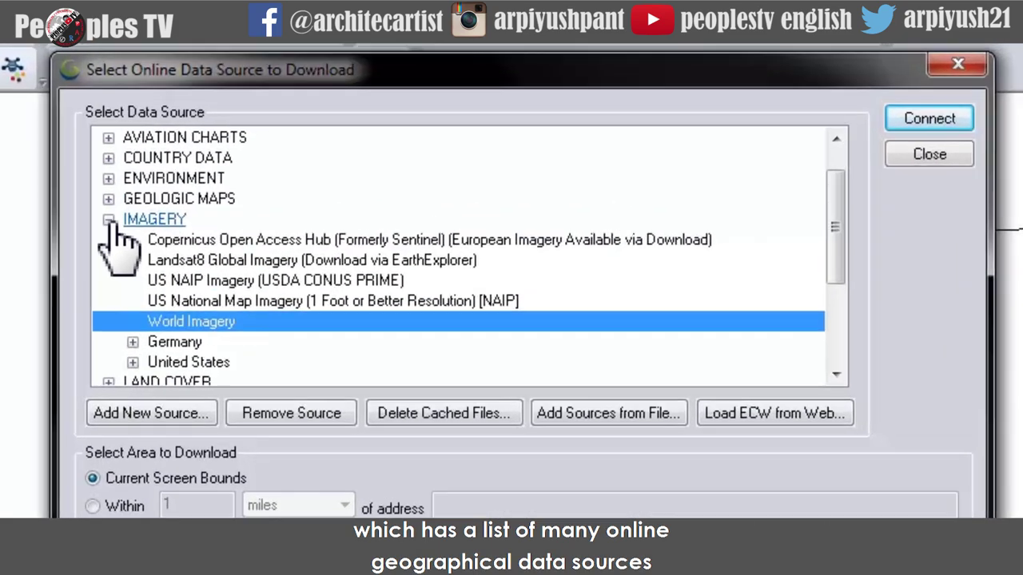
left_click(108, 220)
scroll(112, 239, "up", 1)
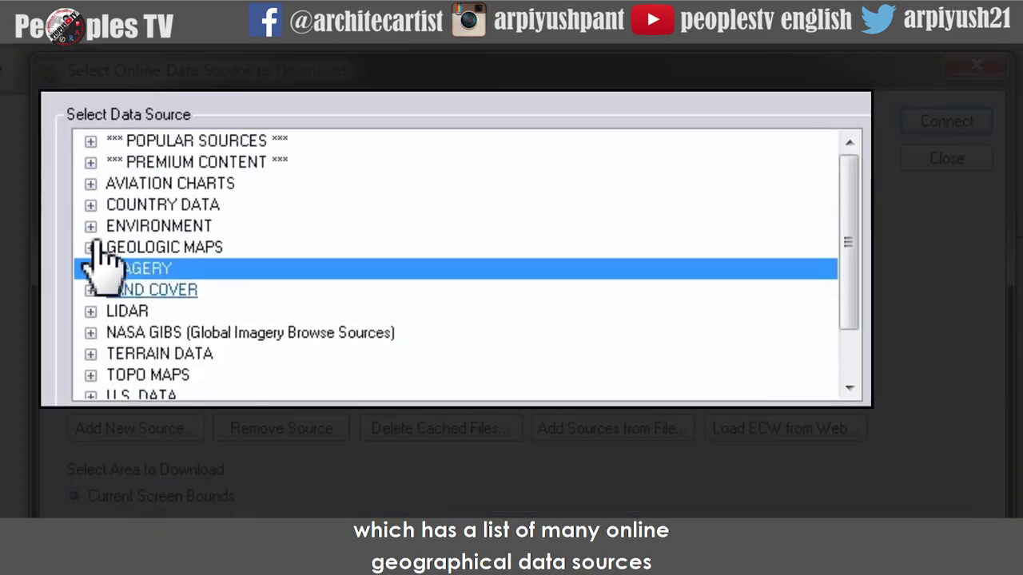
scroll(112, 240, "down", 1)
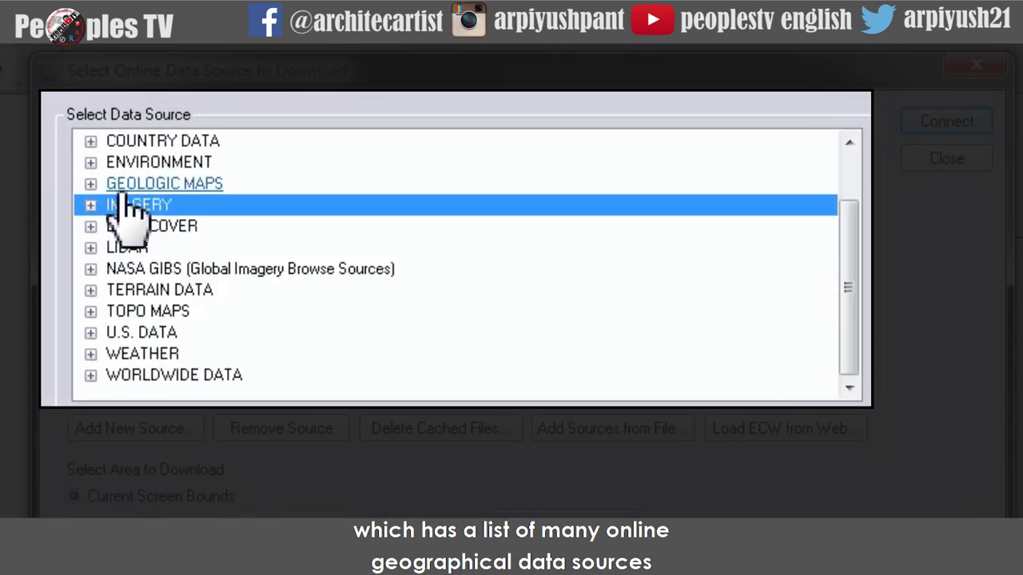
scroll(136, 204, "up", 1)
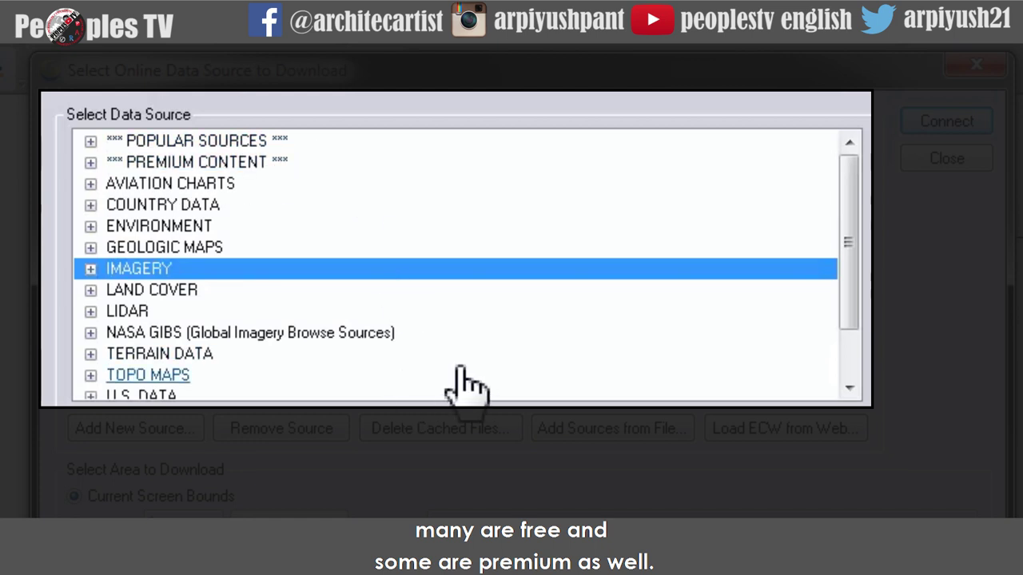
left_click_drag(845, 216, 849, 302)
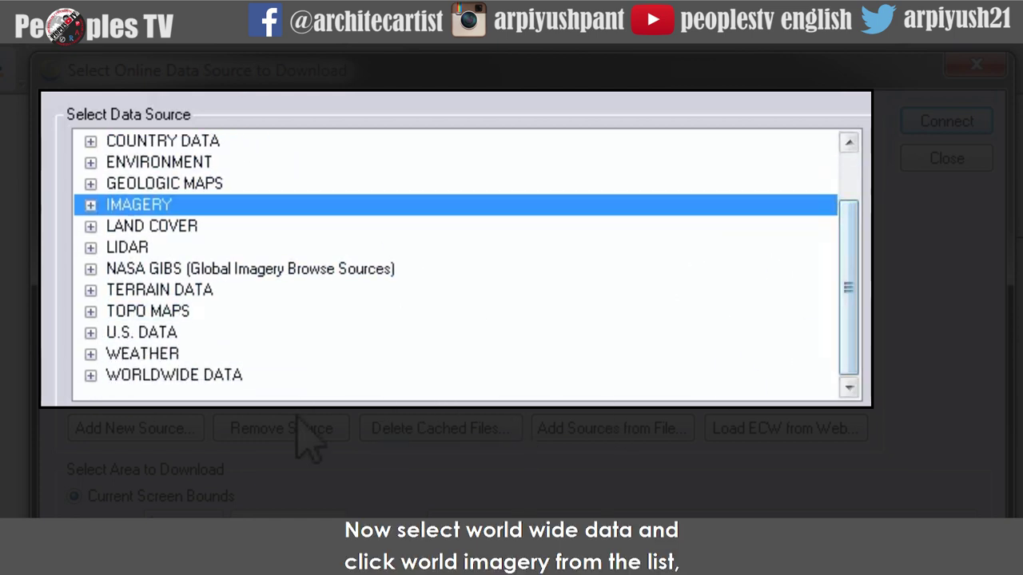
Look through the Worldwide Data sources, and choose World Imagery from the Imagery category as the download source
left_click(116, 376)
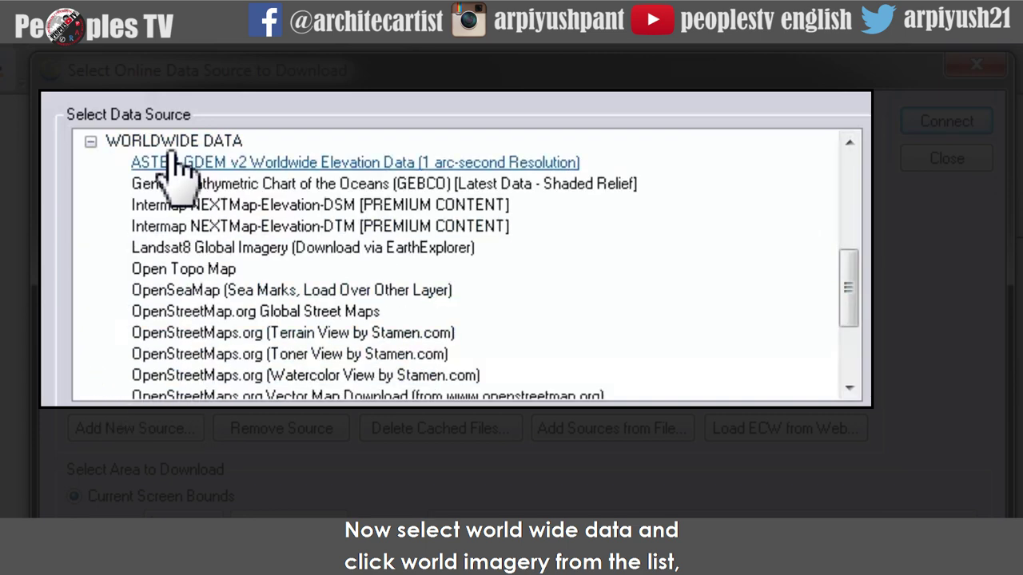
left_click_drag(855, 293, 855, 368)
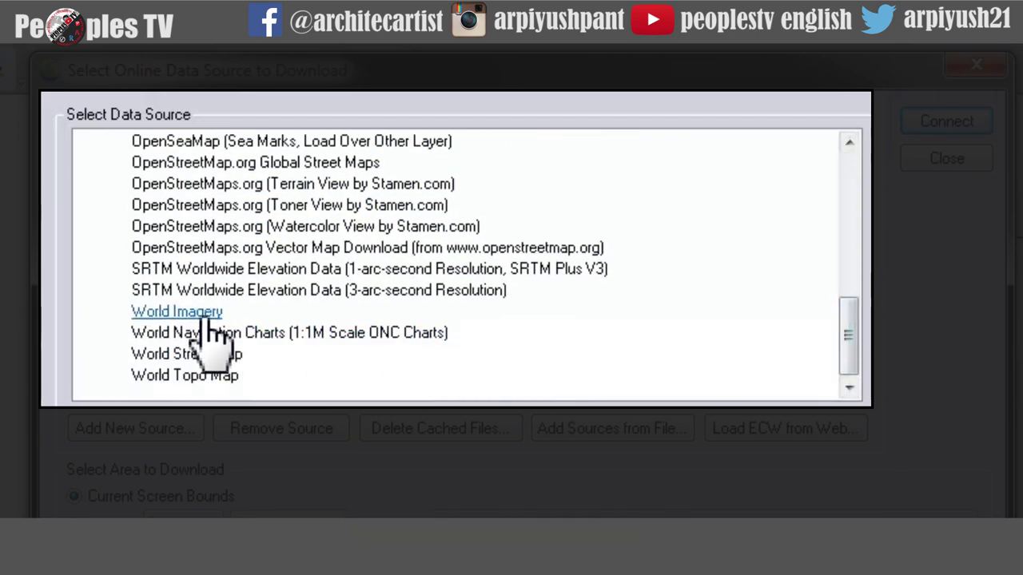
left_click(855, 279)
left_click(90, 227)
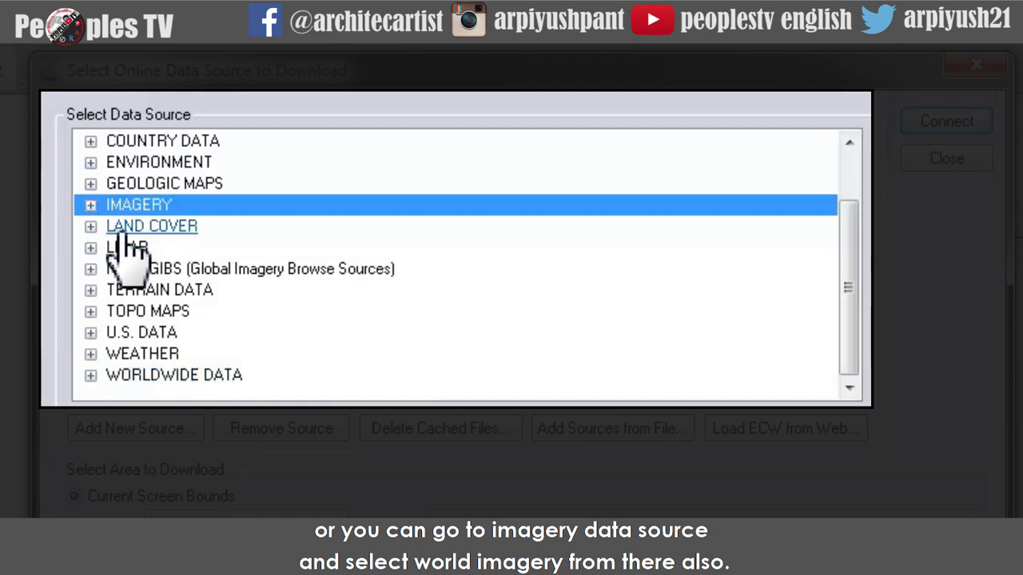
left_click(89, 206)
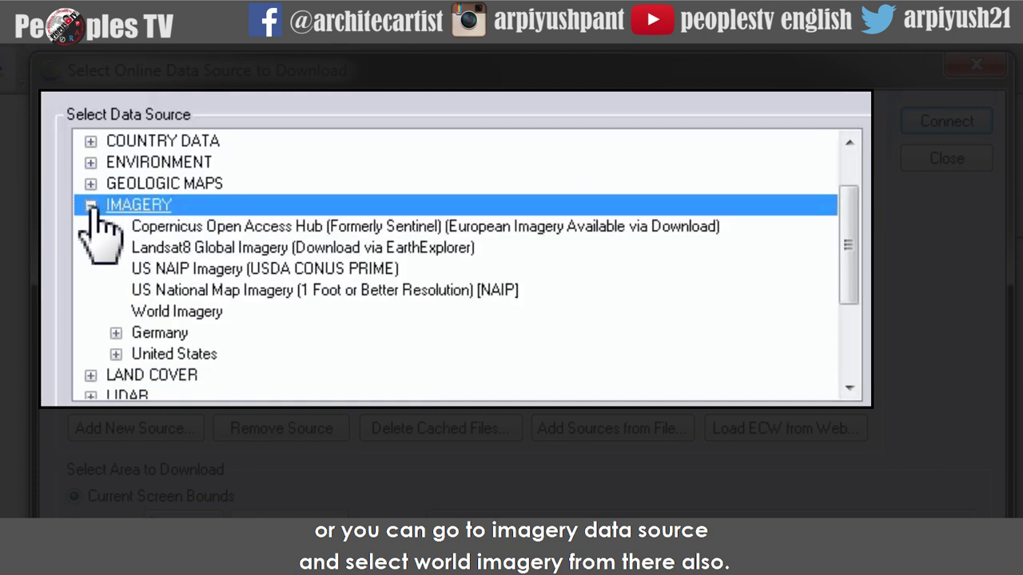
left_click(189, 313)
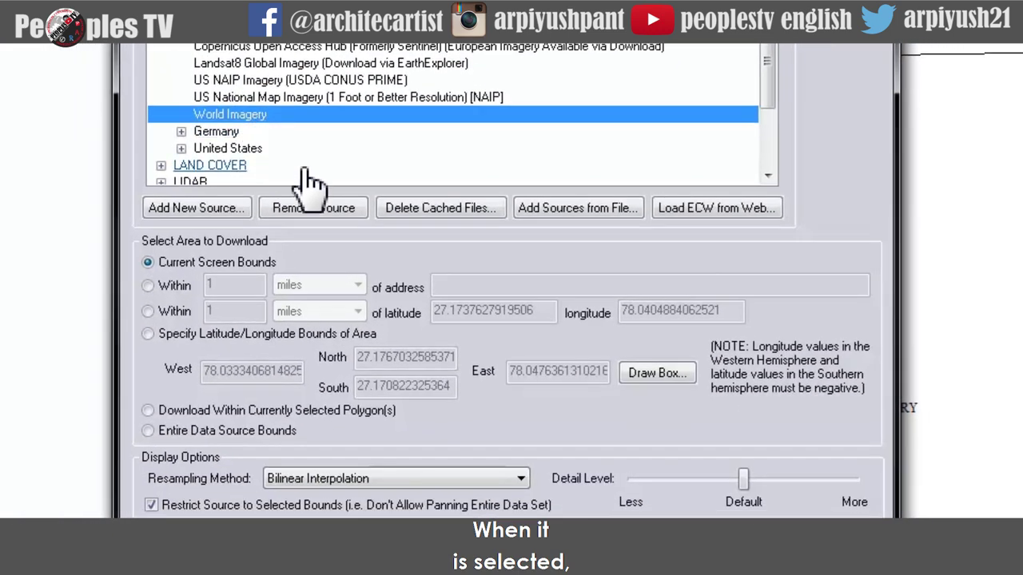
Draw a box closely around the TAJMAHALBOUNDARY polygon to define the download area and accept it
left_click(655, 375)
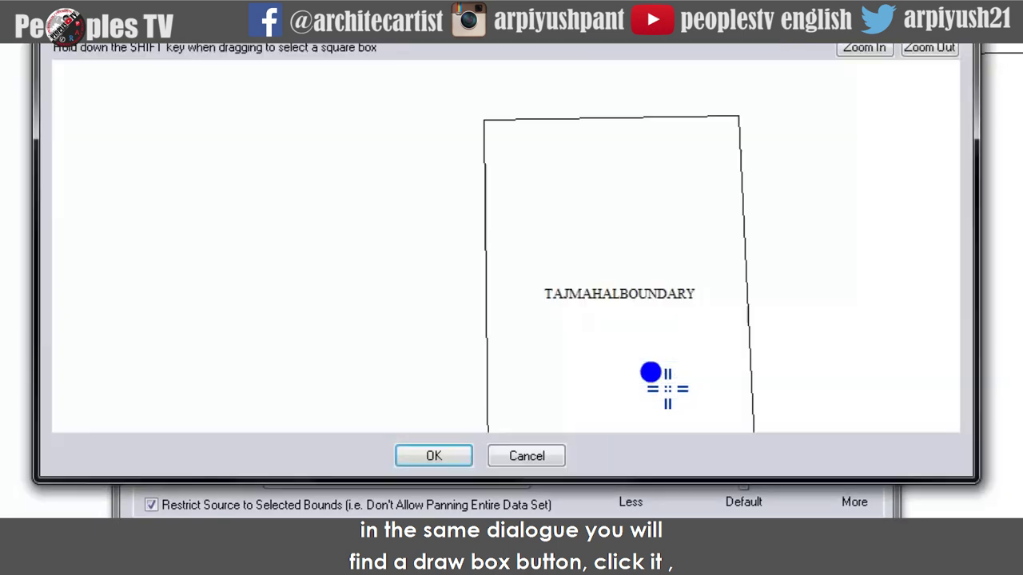
scroll(616, 371, "up", 1)
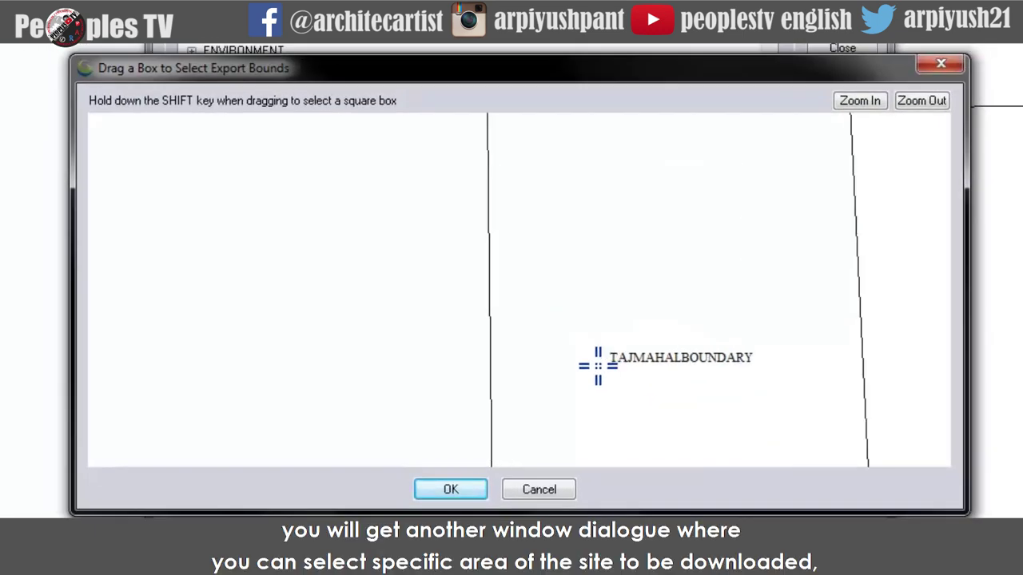
scroll(539, 349, "down", 1)
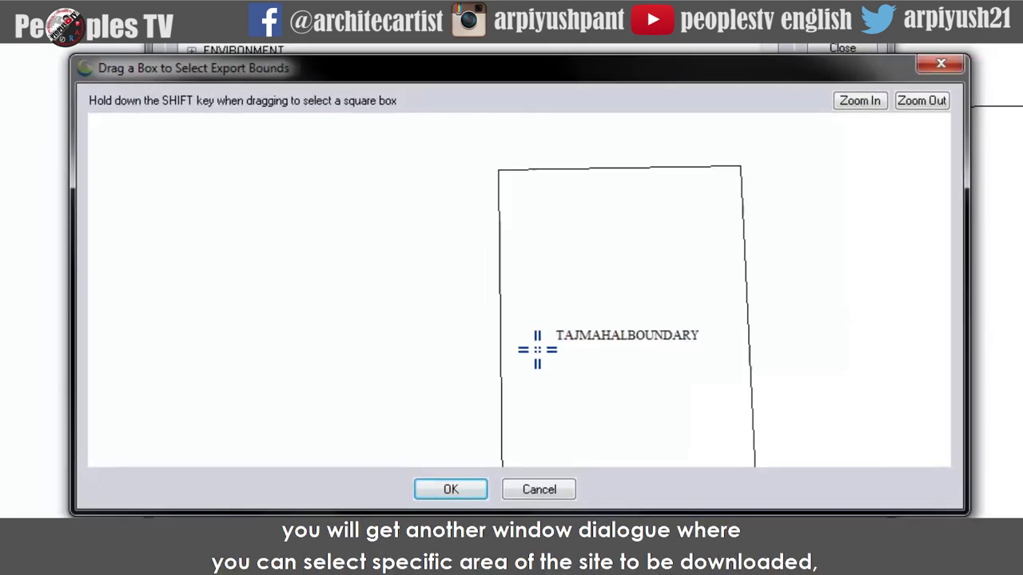
scroll(408, 277, "down", 1)
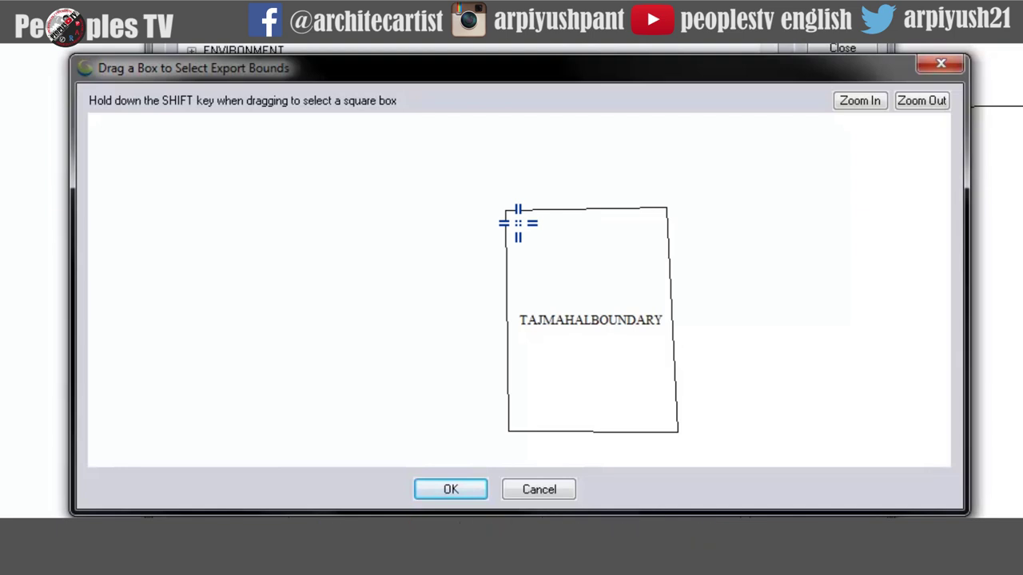
left_click_drag(517, 223, 698, 453)
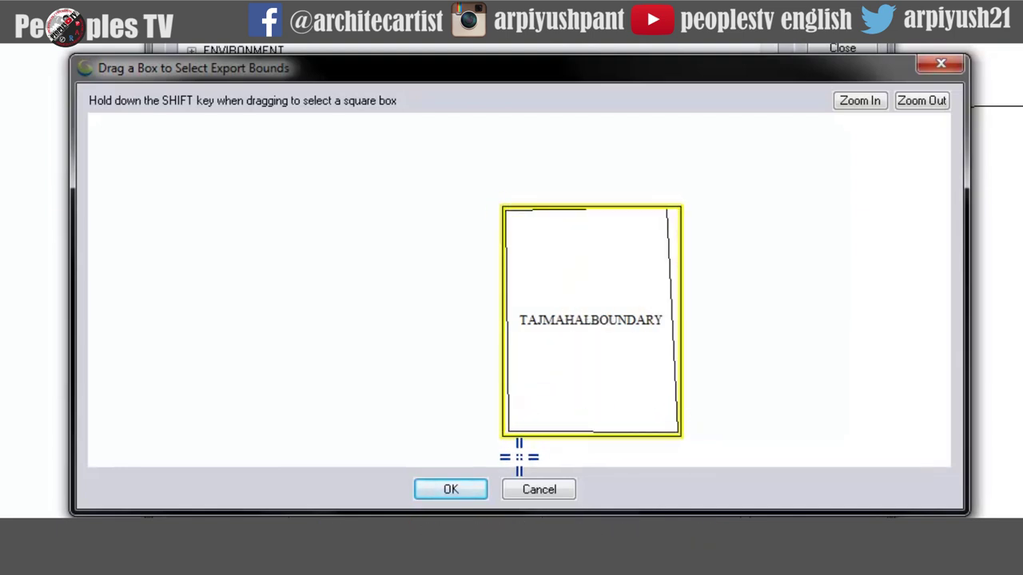
left_click(462, 490)
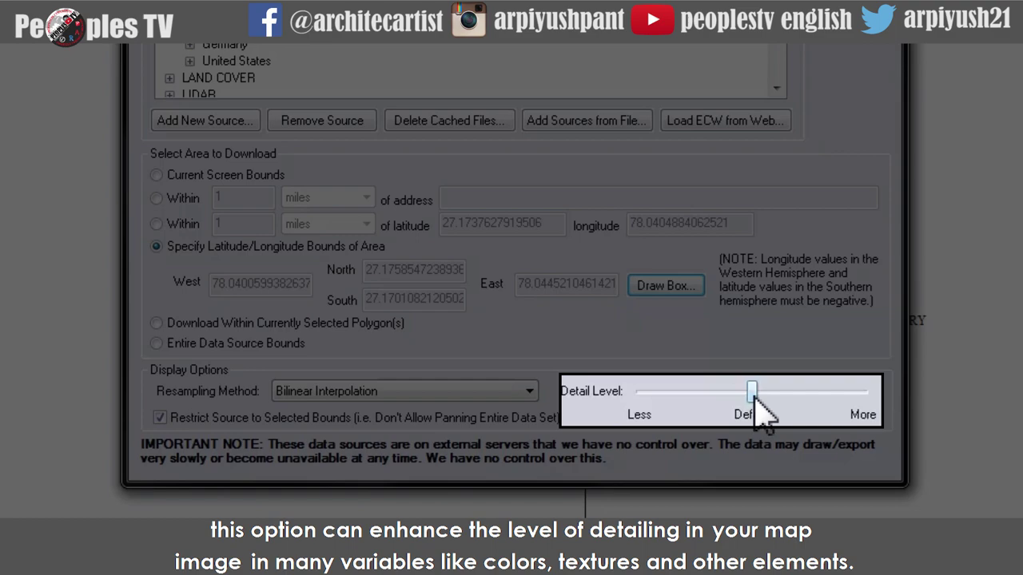
Raise the detail level to its maximum of 16.00 and connect to World Imagery to load the selected area
left_click_drag(753, 401, 873, 401)
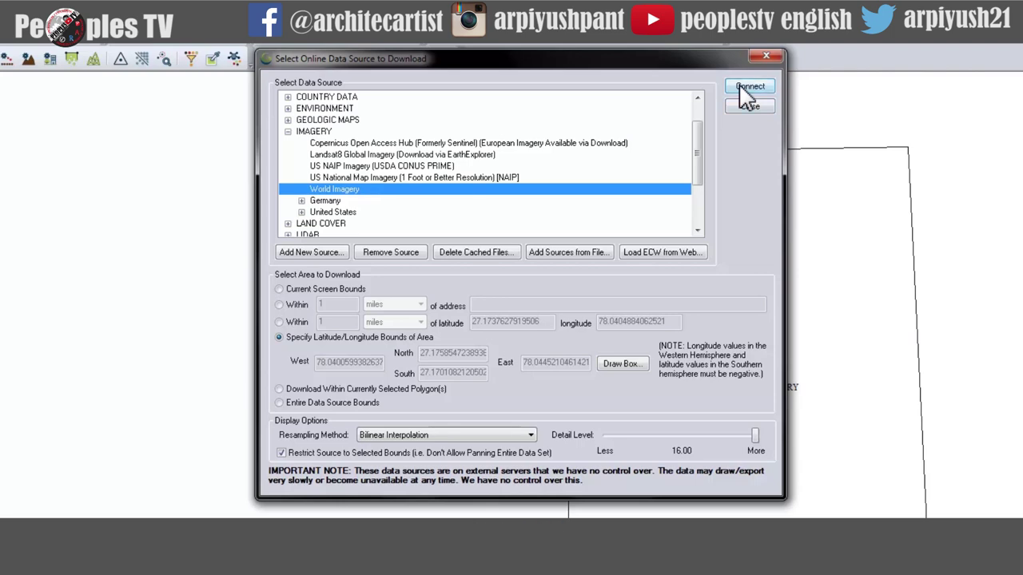
left_click(747, 89)
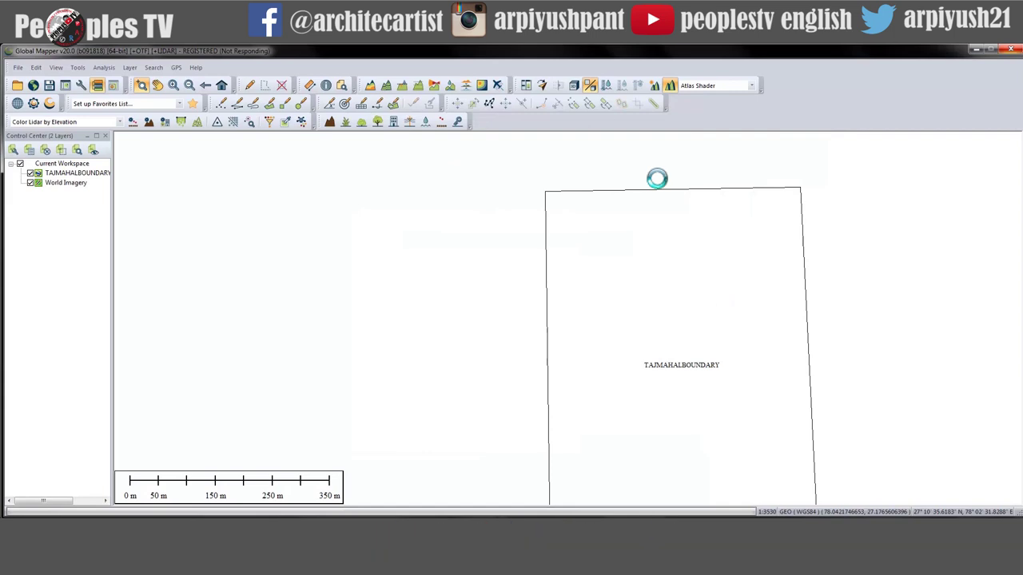
left_click_drag(676, 315, 552, 265)
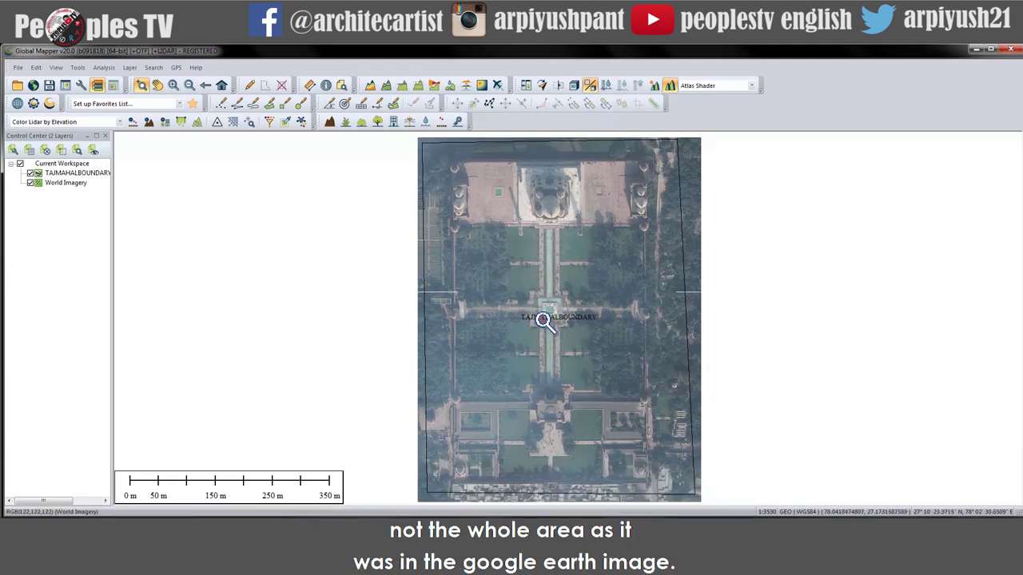
left_click_drag(586, 383, 559, 372)
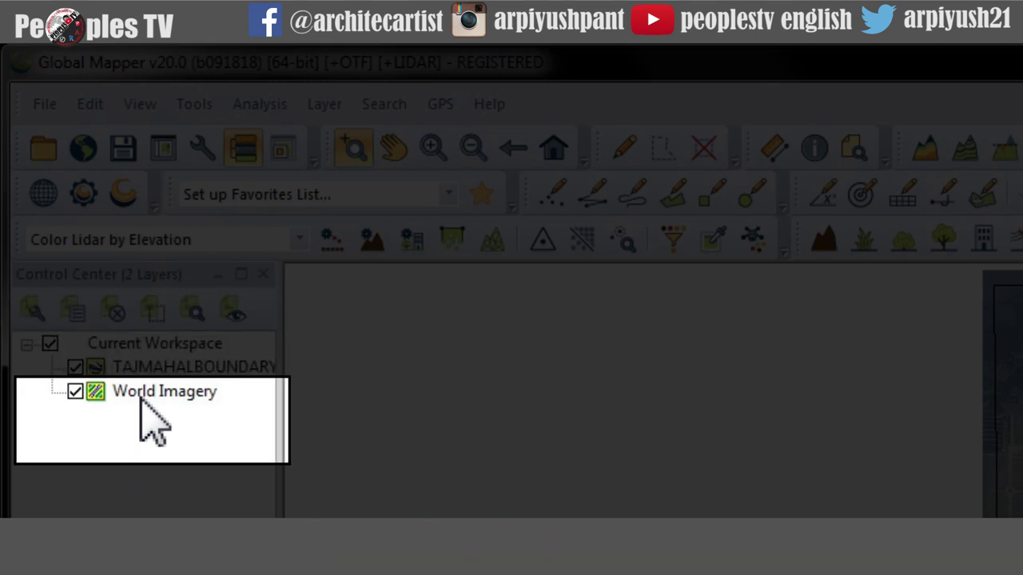
Start exporting the World Imagery layer to a new file, including only that layer and leaving out TAJMAHALBOUNDARY.kmz
left_click(136, 393)
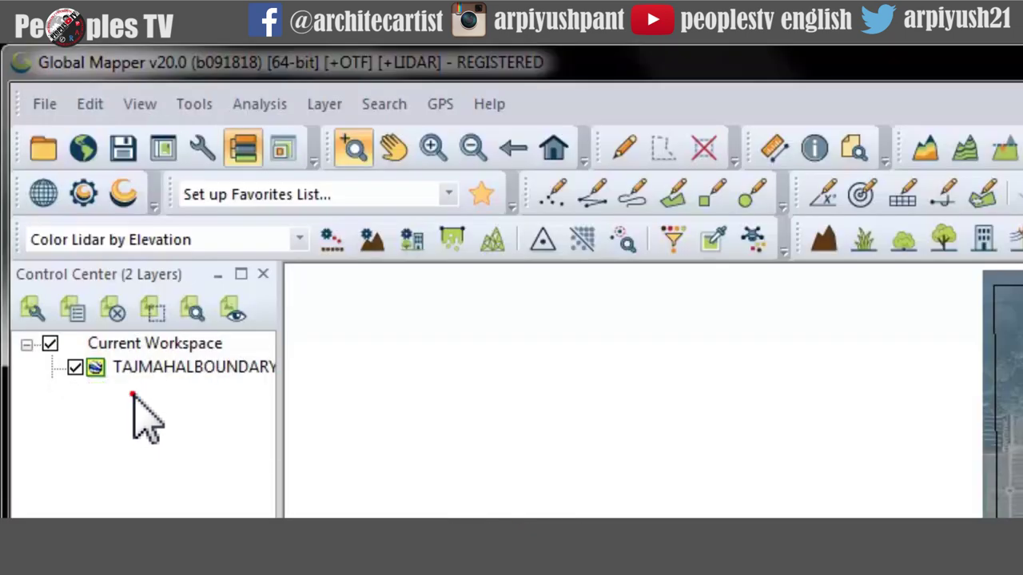
right_click(135, 393)
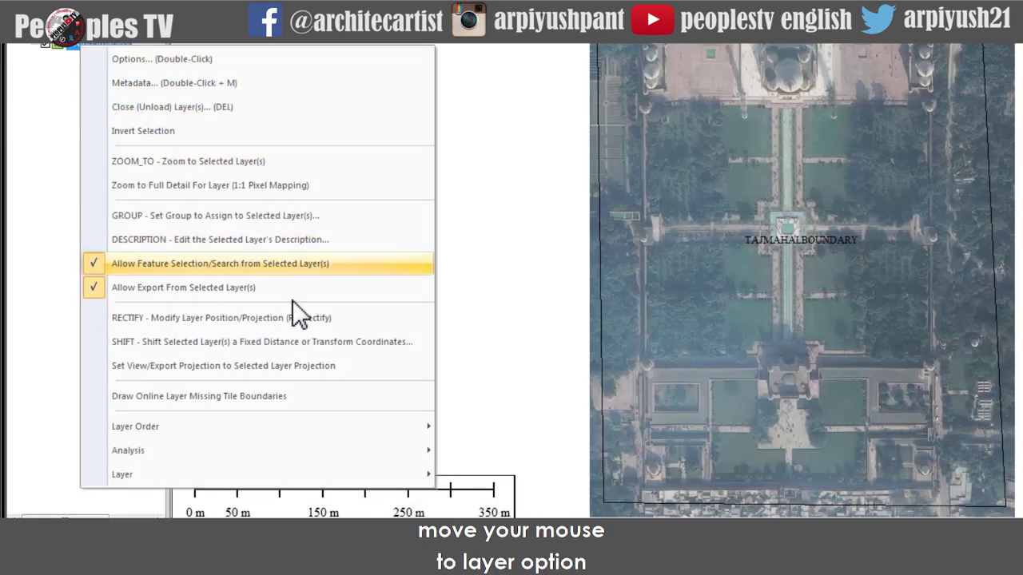
mouse_move(399, 480)
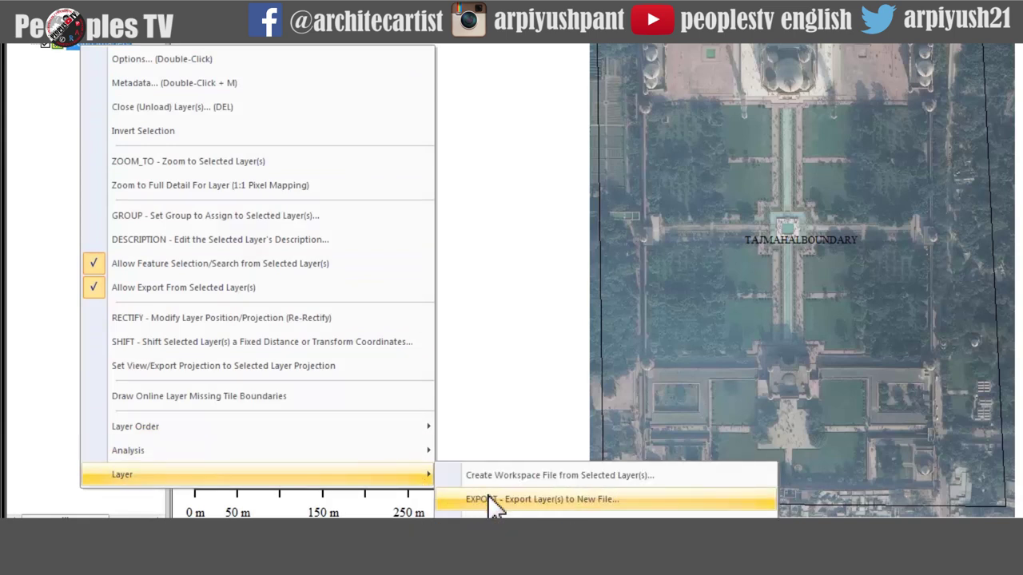
left_click(589, 500)
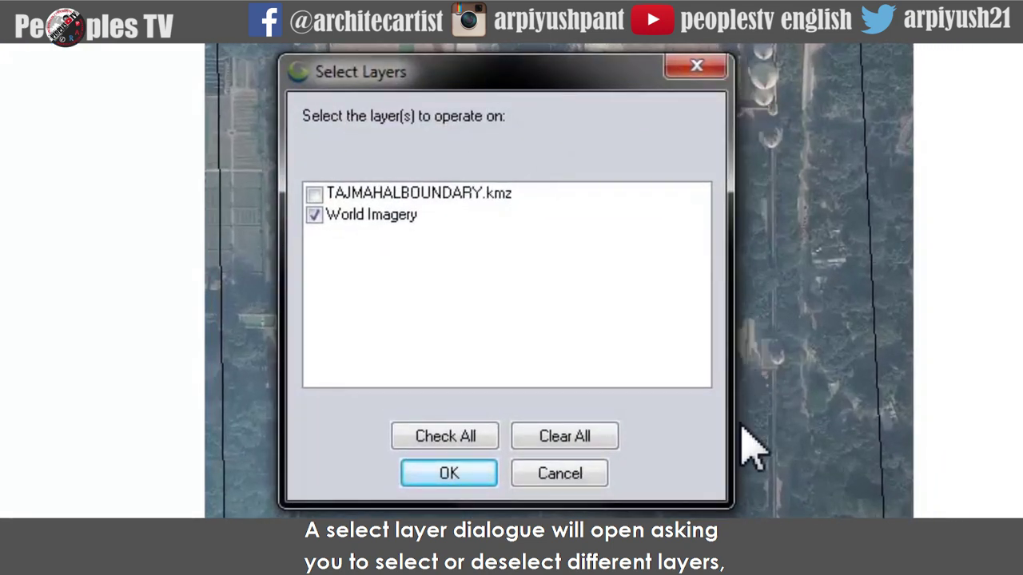
left_click(359, 221)
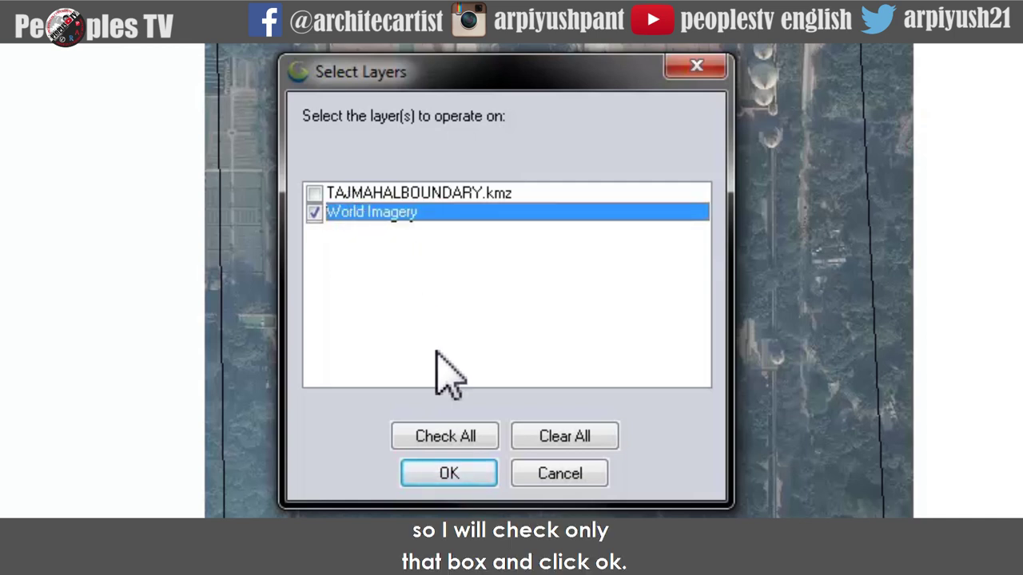
left_click(467, 481)
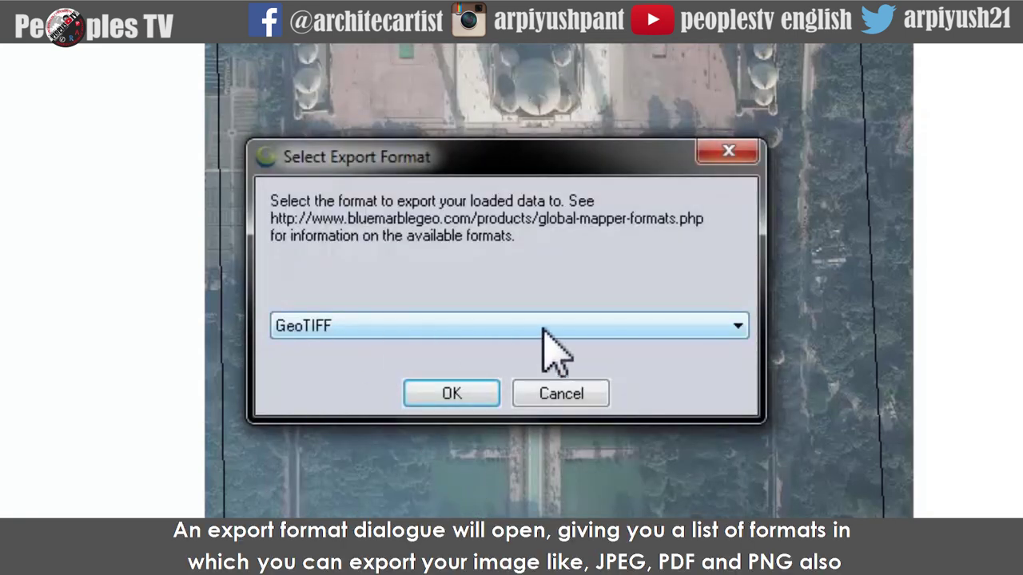
Choose GeoTIFF as the export format and accept the tip about the display projection
left_click(304, 326)
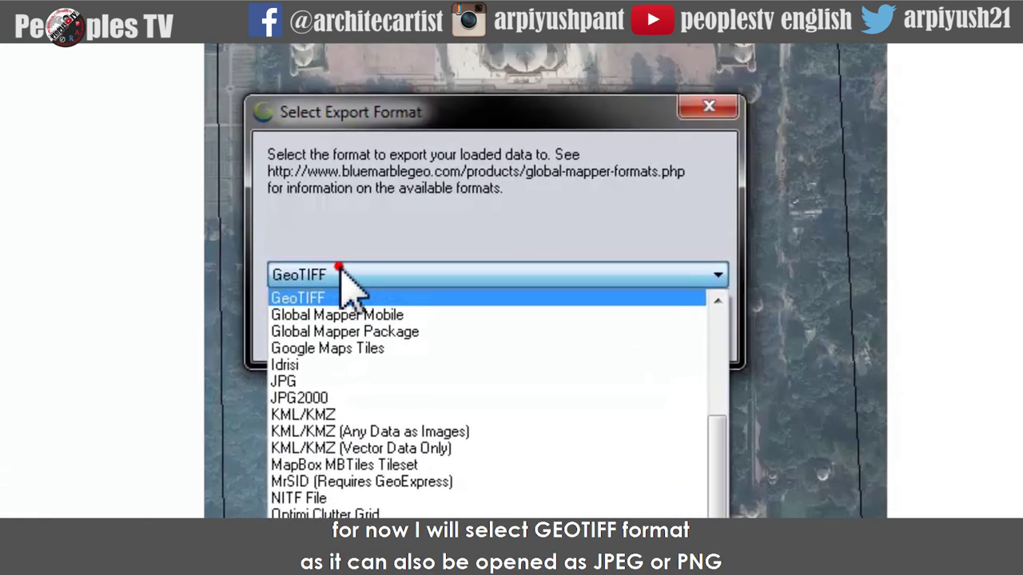
left_click(344, 105)
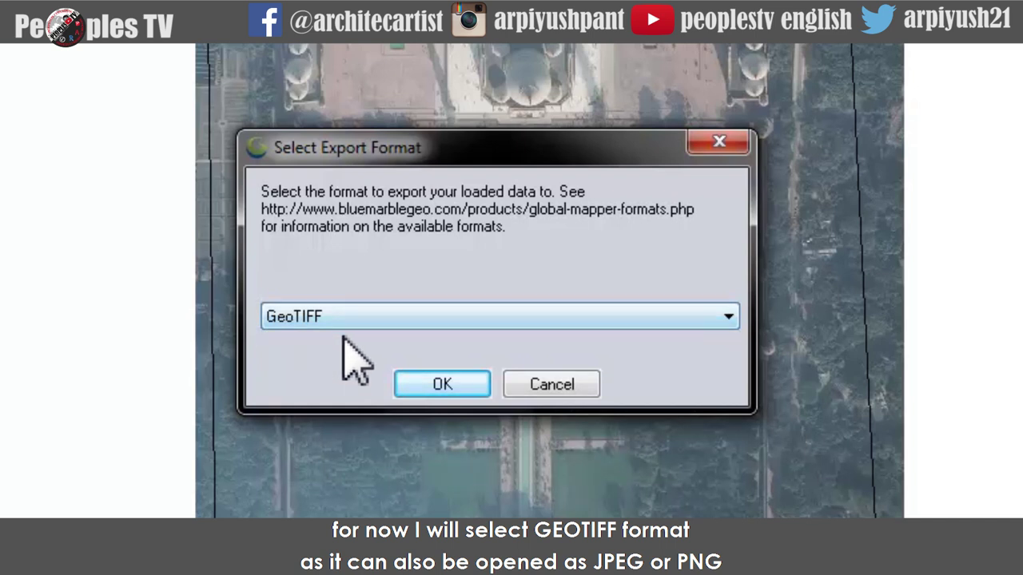
left_click(451, 390)
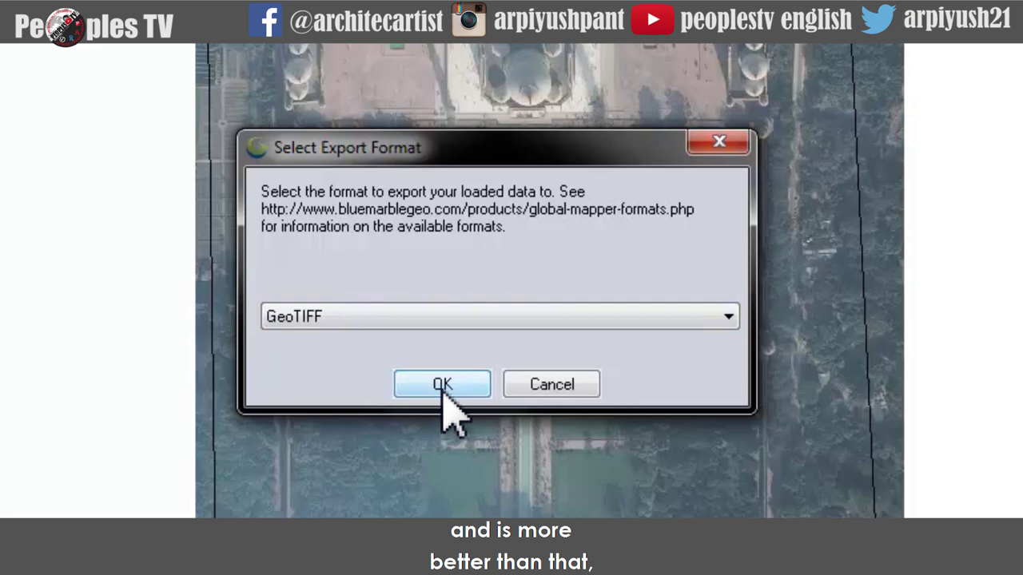
left_click(443, 386)
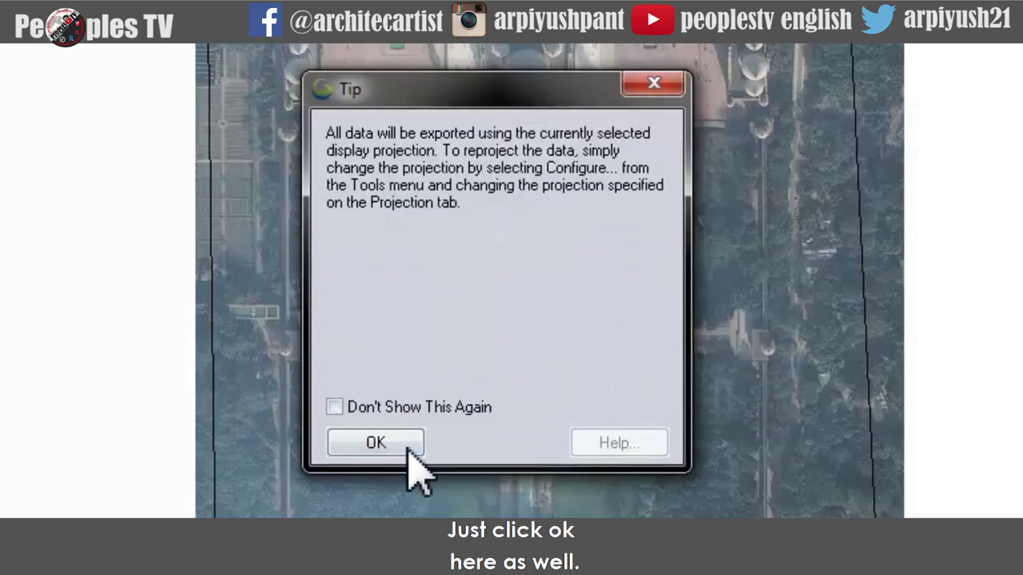
left_click(399, 445)
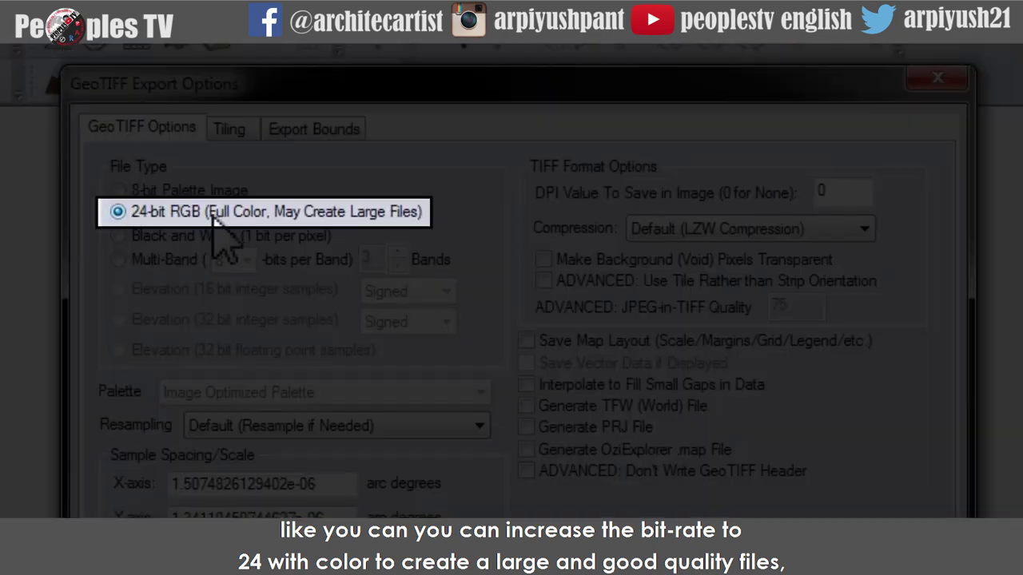
Accept the GeoTIFF options with 24-bit RGB and no tiling, and save the export as tajmahalboundarymapper on the PTV (G:) drive
left_click(229, 129)
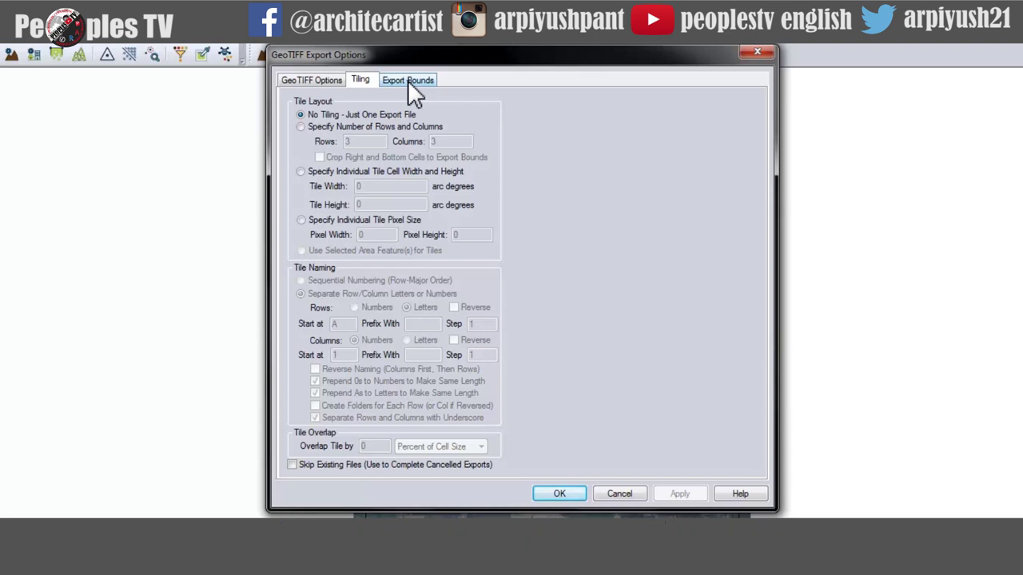
left_click(409, 80)
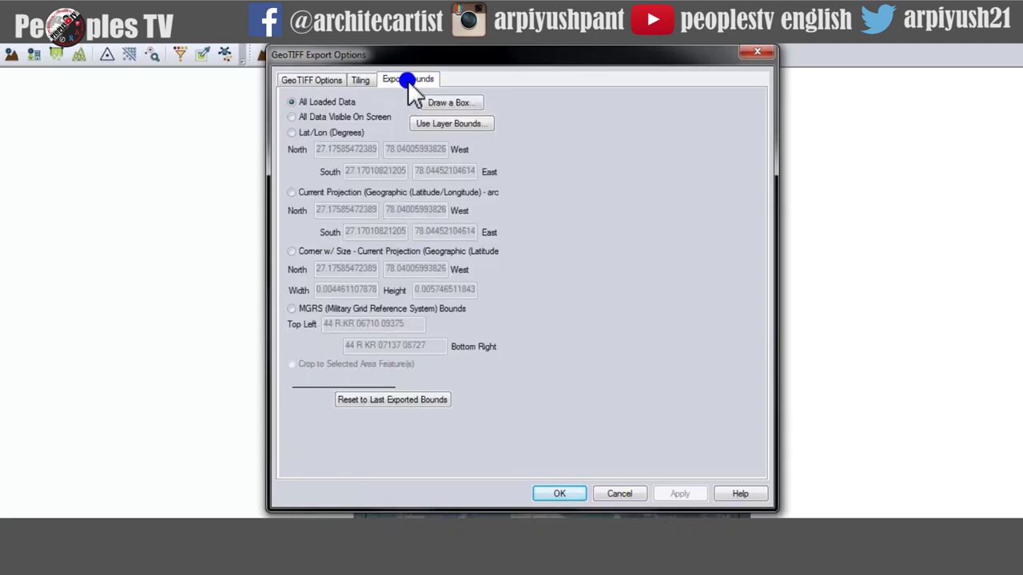
left_click(311, 79)
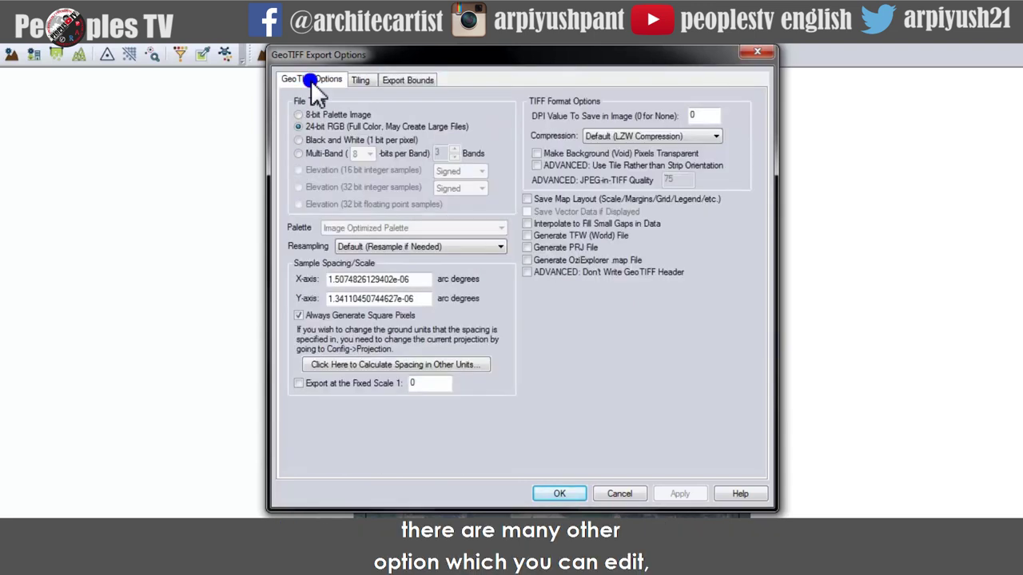
left_click(559, 494)
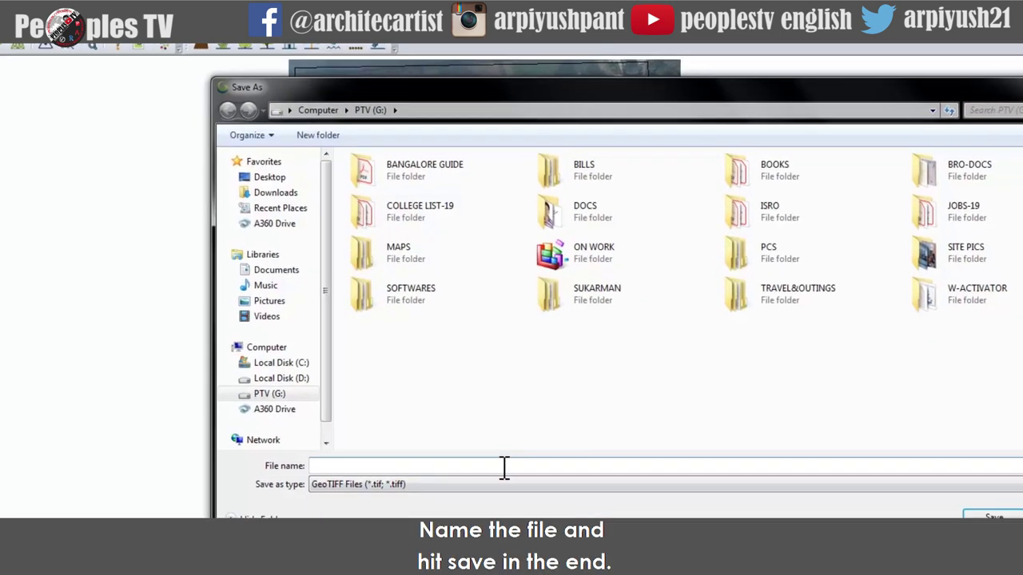
type("tajmahalboundarymapper")
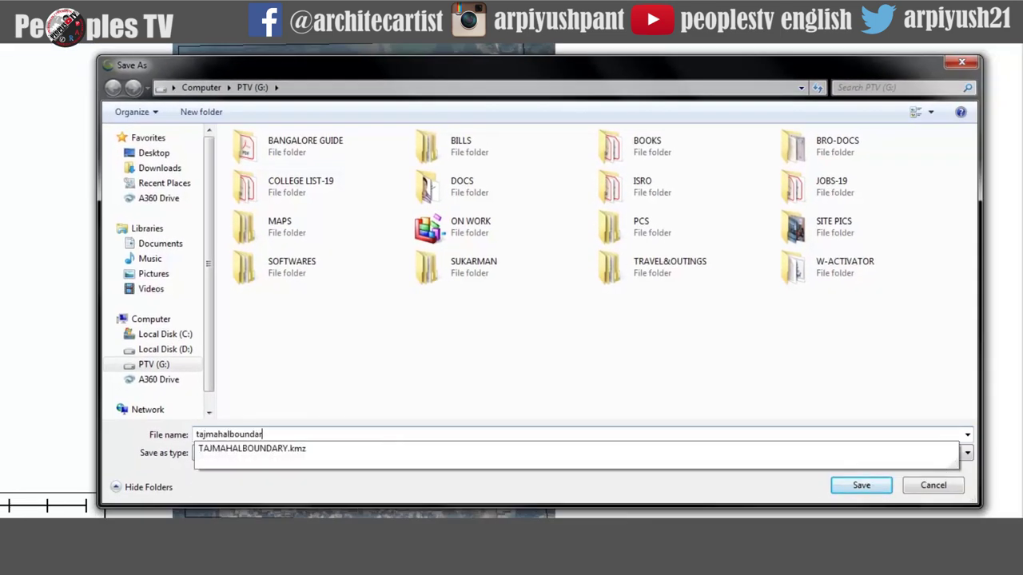
left_click(848, 486)
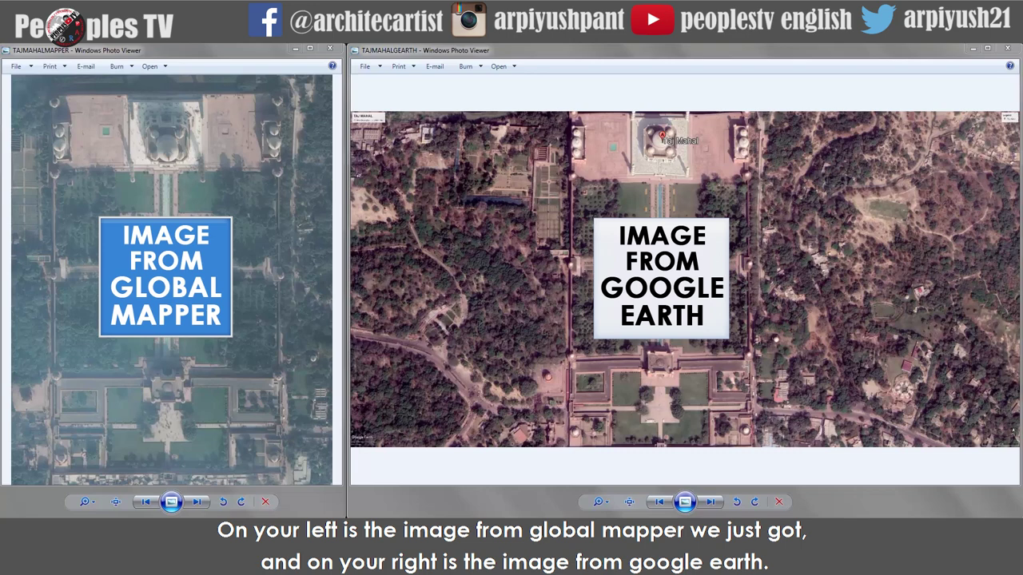
Switch to Windows Photo Viewer and examine the colours of the Google Earth image from the southern gate to the Taj Mahal
key("alt+Tab")
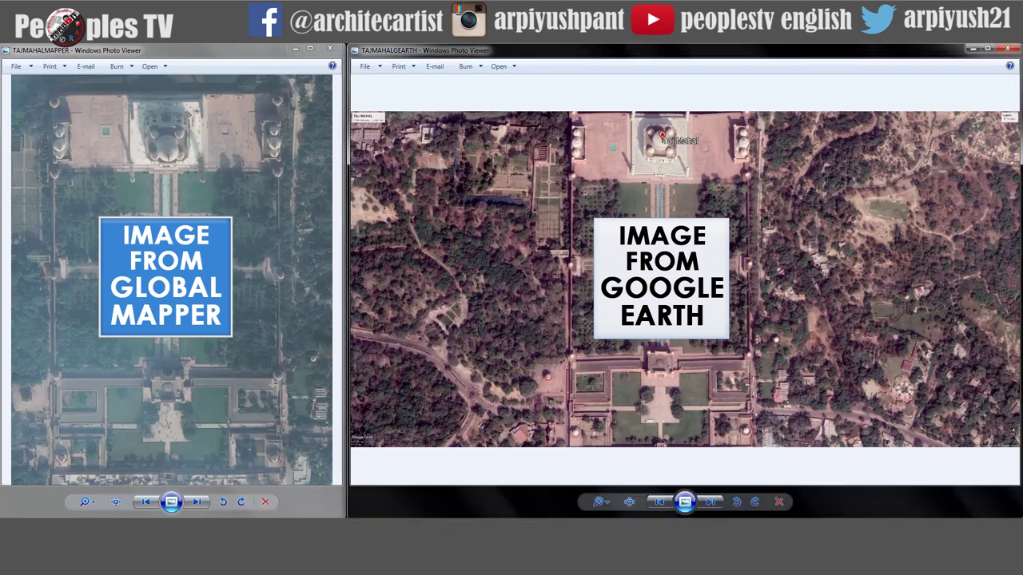
scroll(672, 396, "up", 3)
left_click_drag(677, 402, 685, 294)
scroll(635, 445, "up", 4)
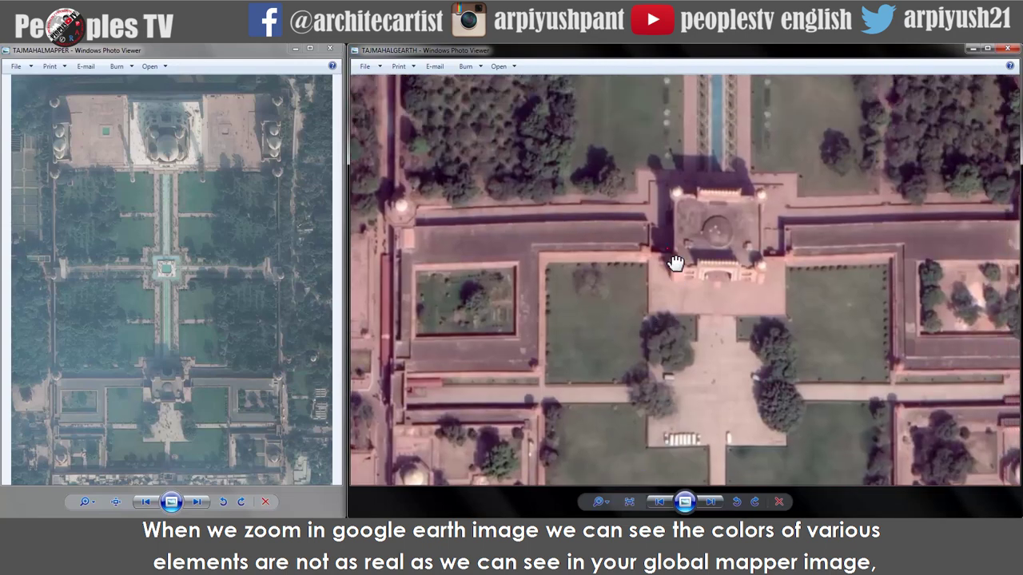
left_click_drag(675, 264, 671, 491)
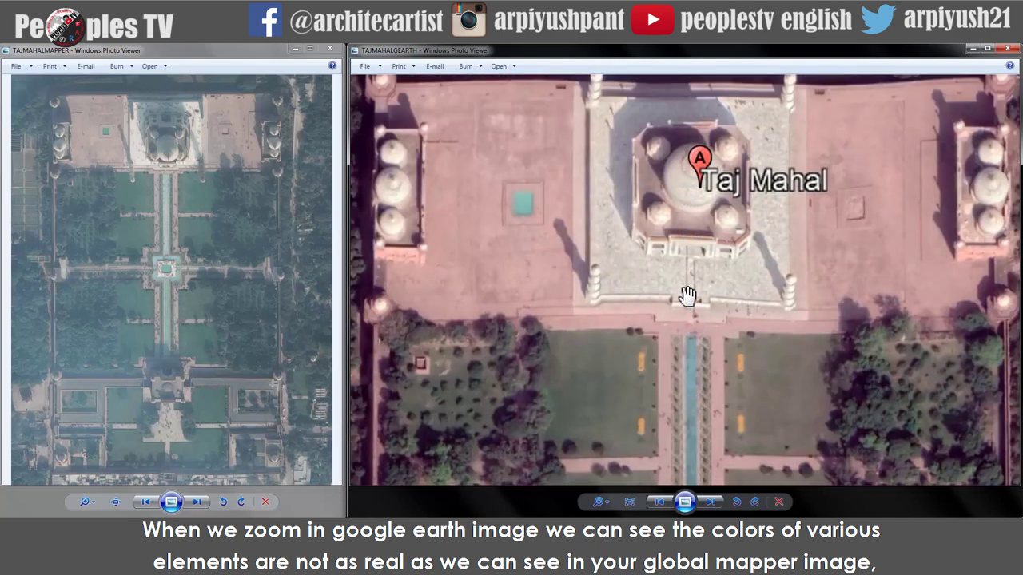
scroll(687, 297, "down", 5)
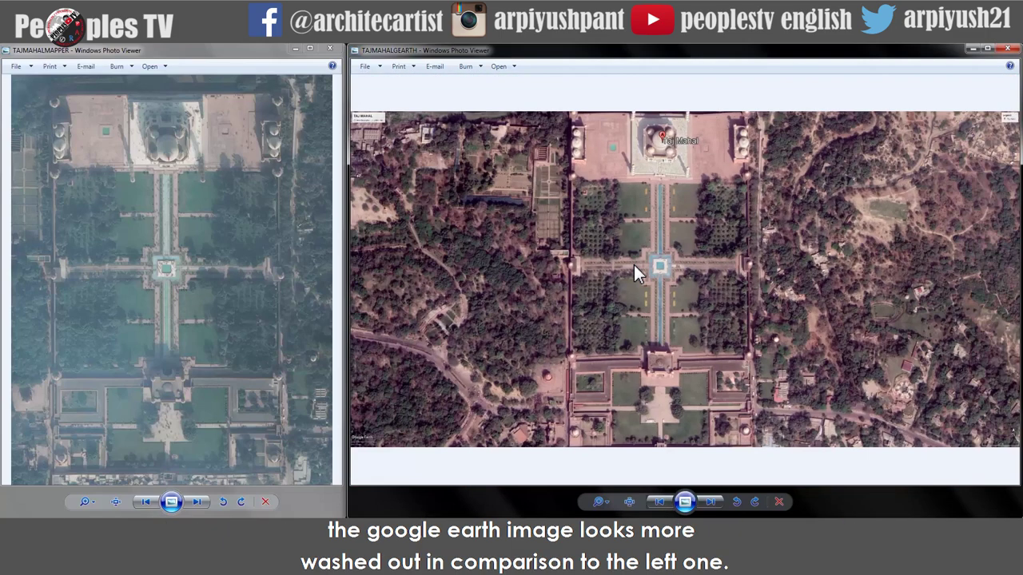
Examine the clarity and haze of the Global Mapper image close up around the southern gate and forecourt
left_click(149, 299)
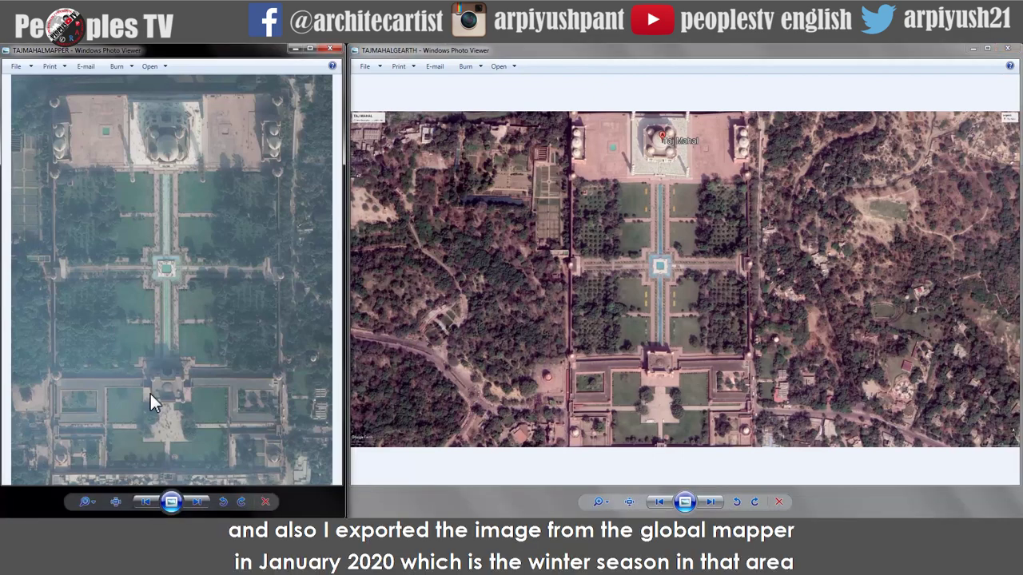
scroll(165, 412, "up", 3)
left_click_drag(167, 418, 176, 322)
scroll(107, 324, "down", 5)
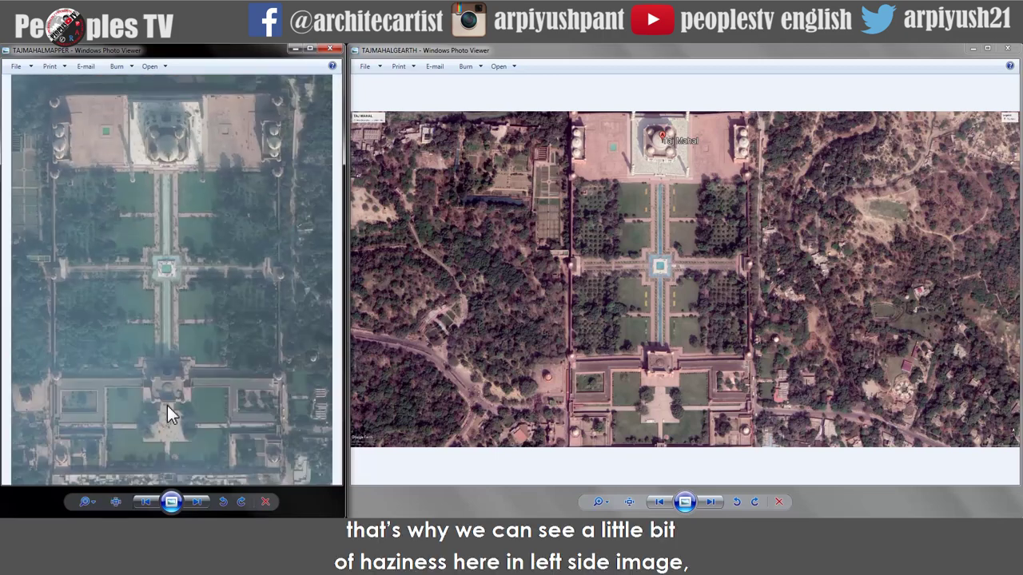
scroll(172, 413, "up", 4)
left_click_drag(206, 442, 228, 292)
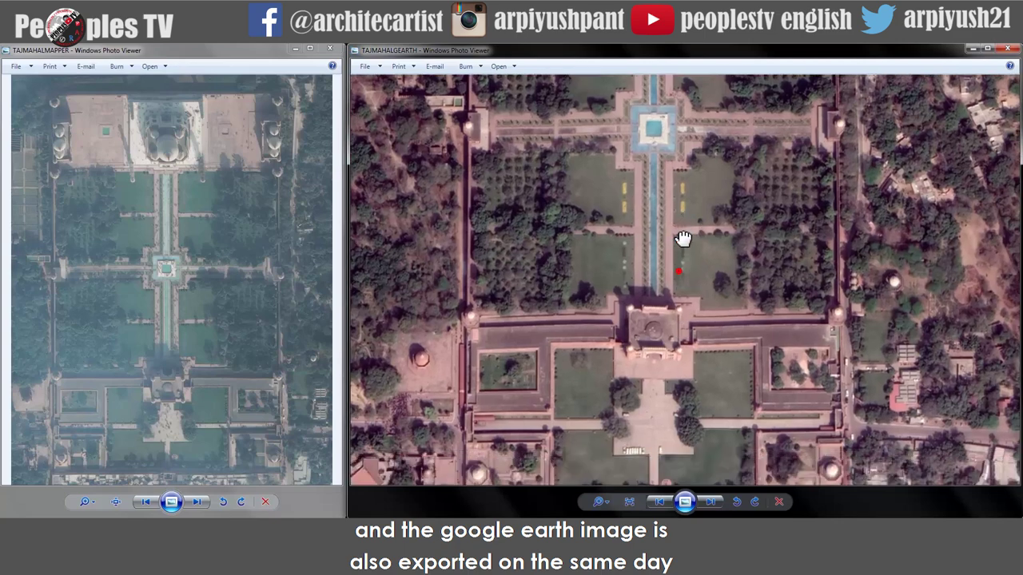
Compare the vegetation and site development in the Google Earth image with the same areas in the Global Mapper image
scroll(651, 419, "up", 3)
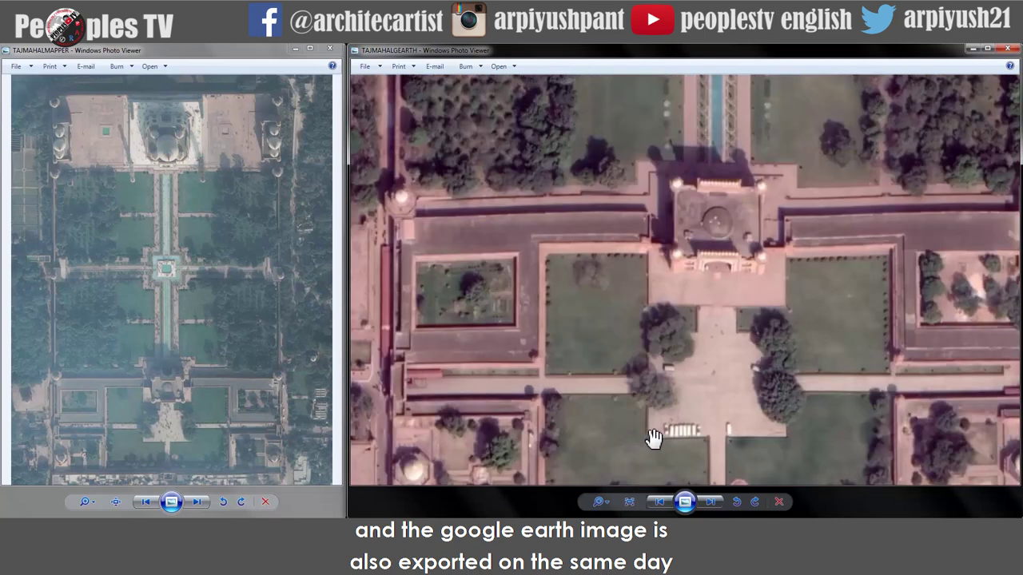
left_click_drag(663, 332, 669, 450)
scroll(671, 440, "down", 1)
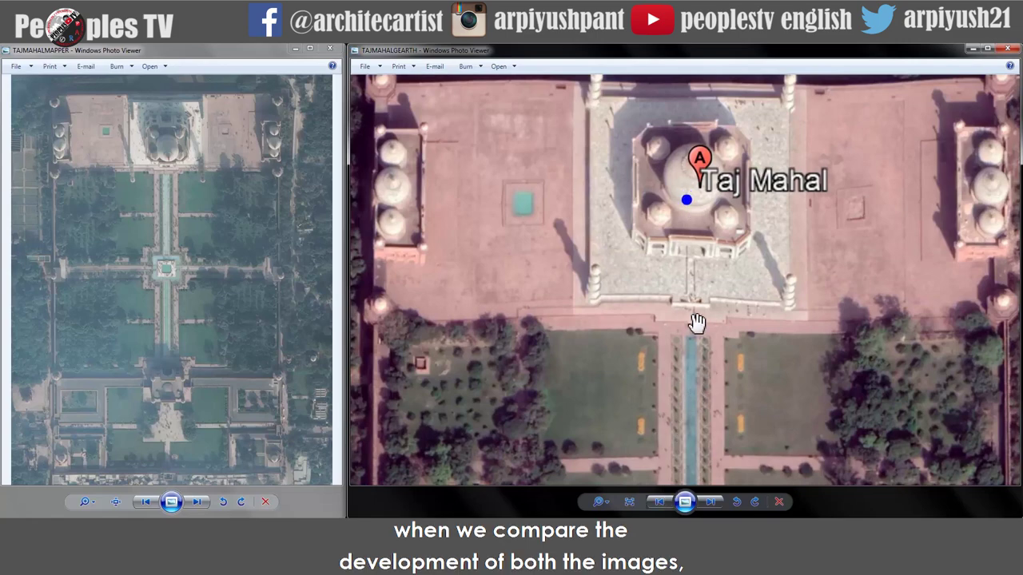
scroll(642, 277, "down", 2)
scroll(637, 269, "down", 2)
left_click(226, 292)
scroll(226, 293, "up", 2)
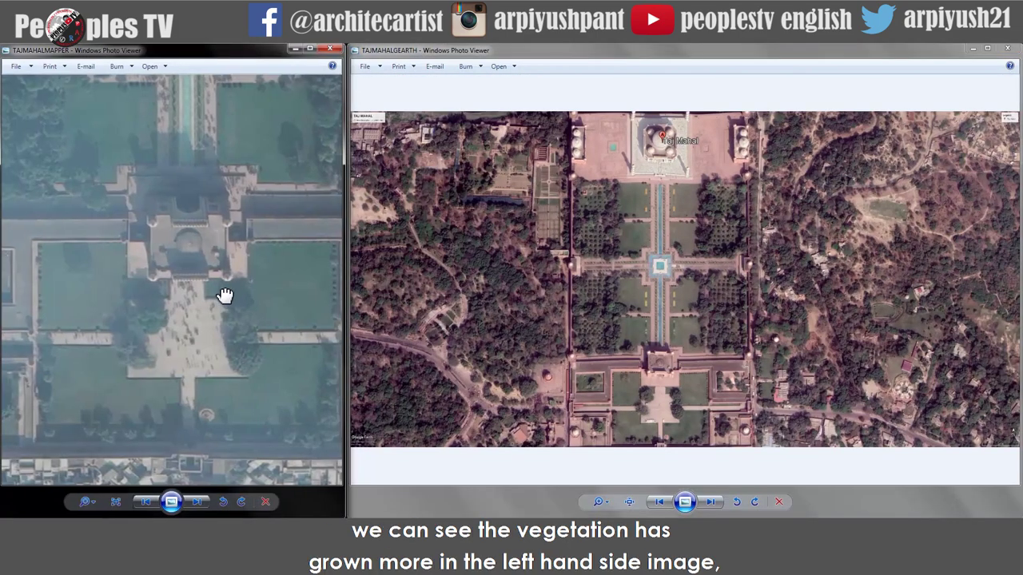
scroll(199, 331, "down", 2)
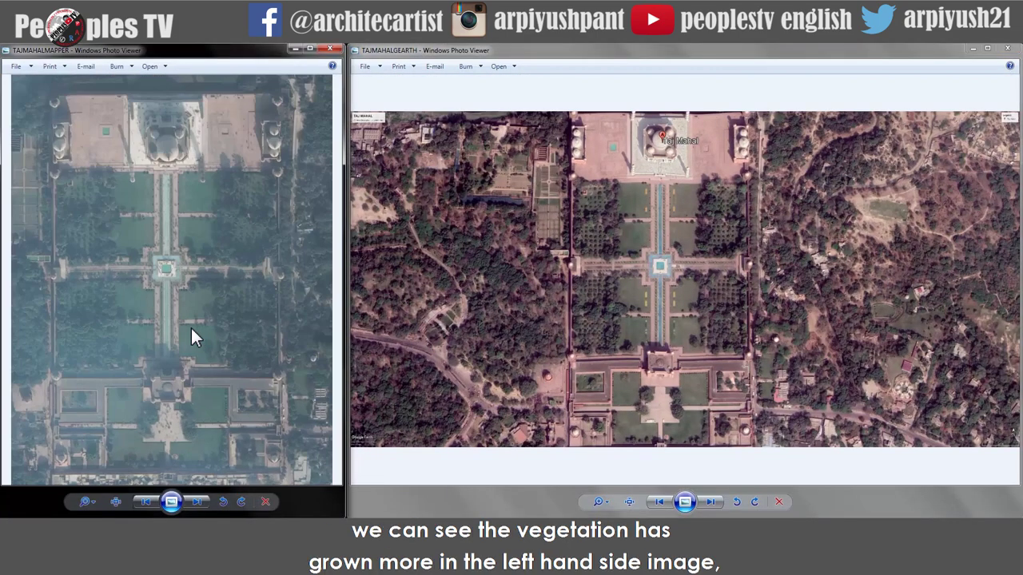